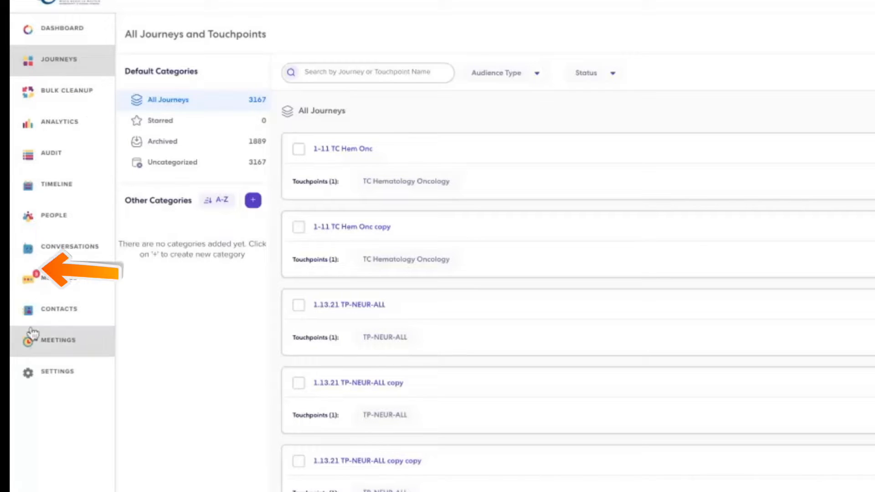
# Open the text messages and look through the list of conversations.
pyautogui.click(70, 286)
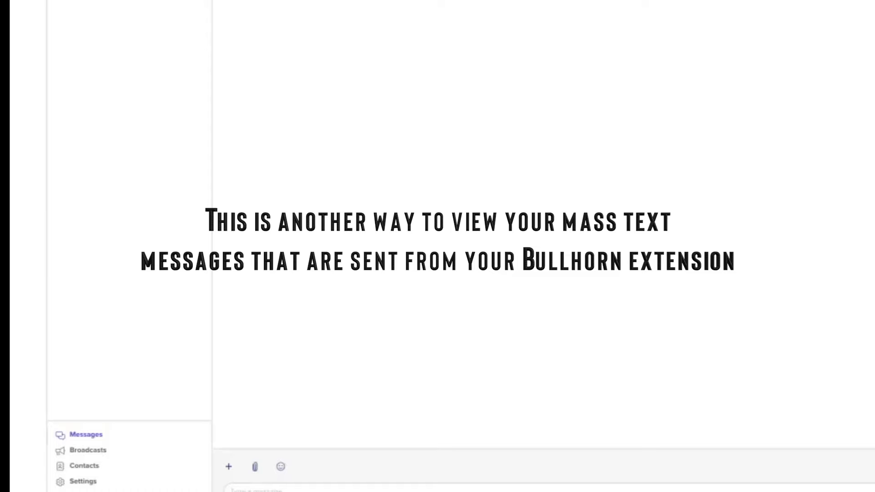
pyautogui.scroll(9, 422, 313)
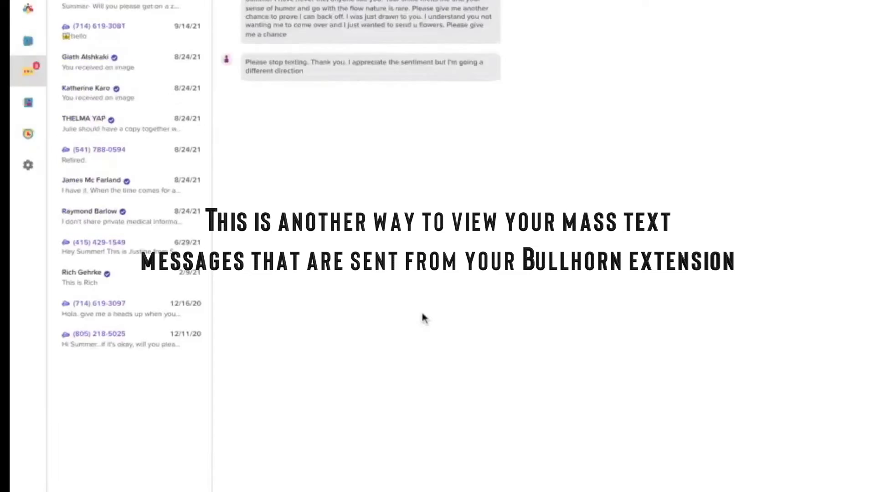
pyautogui.scroll(5, 422, 318)
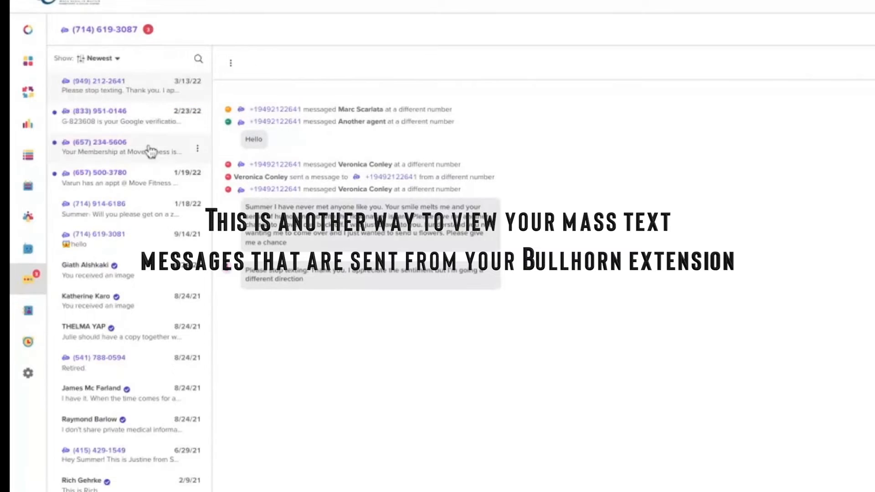
pyautogui.scroll(-10, 137, 121)
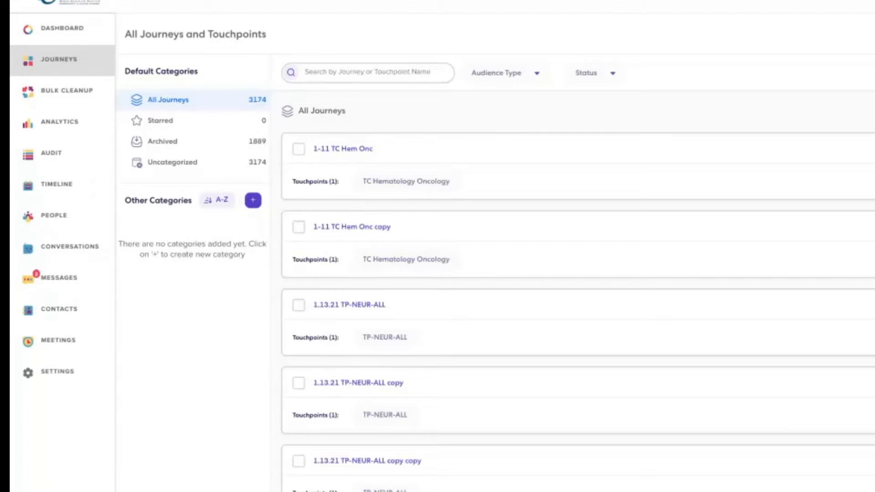
# Create a new journey from scratch using the Candidate journey type.
pyautogui.click(344, 73)
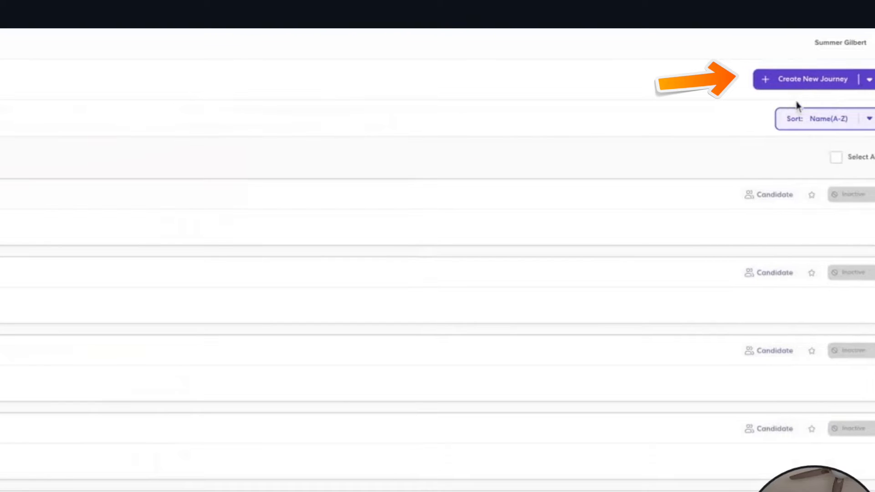
pyautogui.click(798, 85)
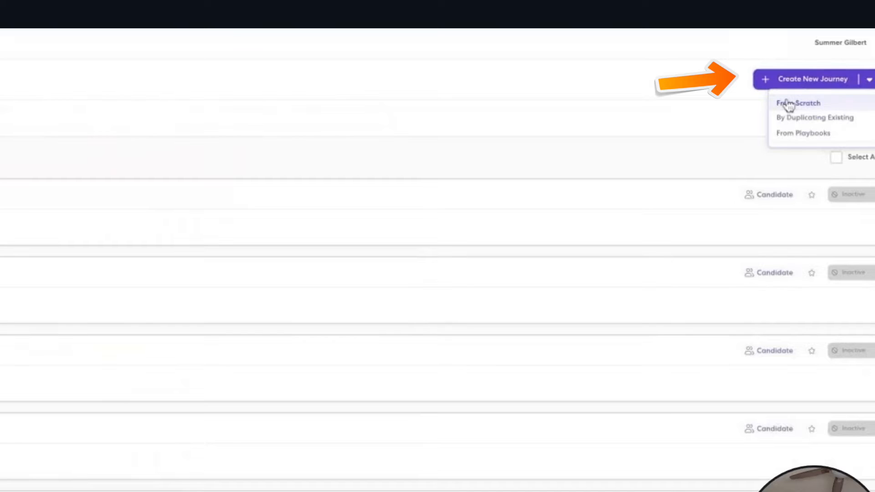
pyautogui.click(789, 105)
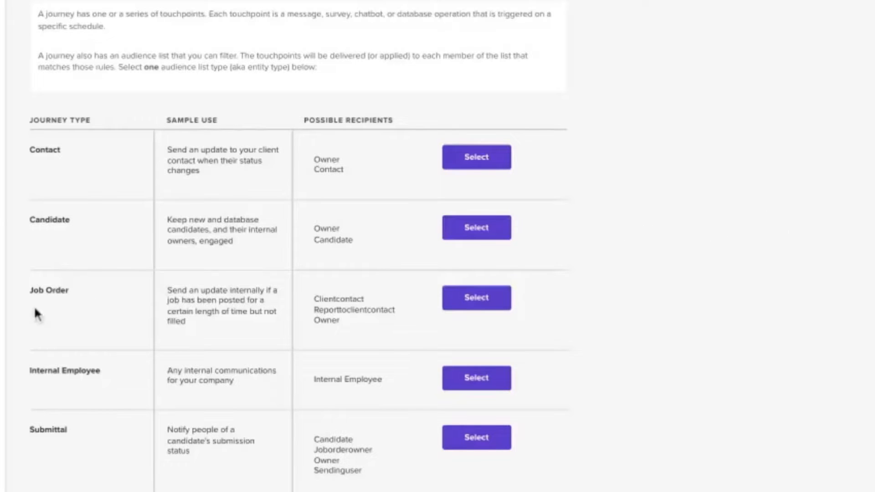
pyautogui.click(482, 232)
pyautogui.scroll(-7, 333, 403)
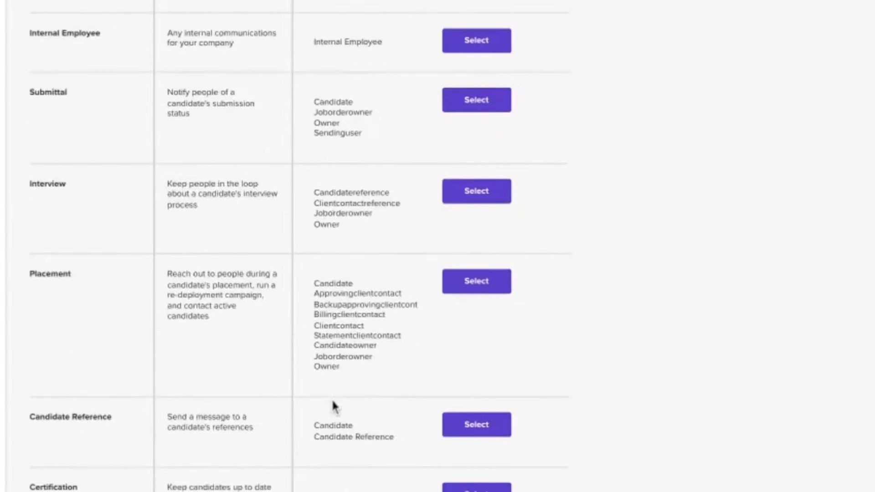
pyautogui.scroll(-10, 332, 404)
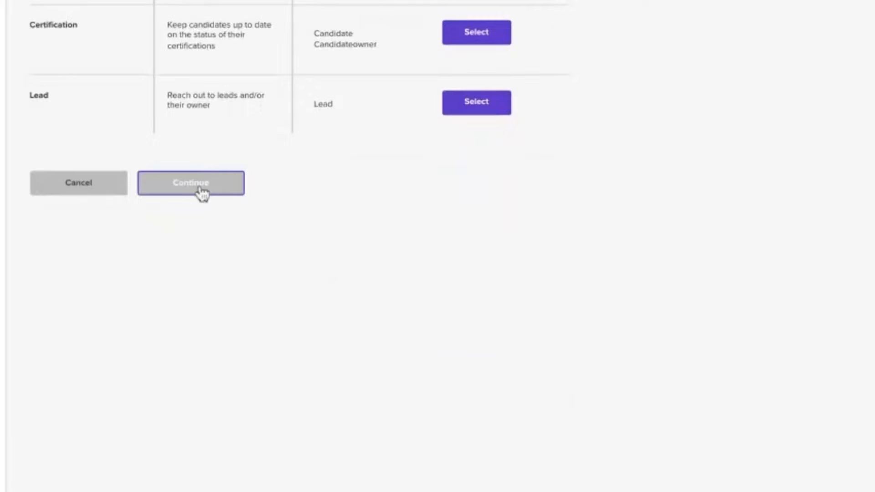
pyautogui.click(201, 193)
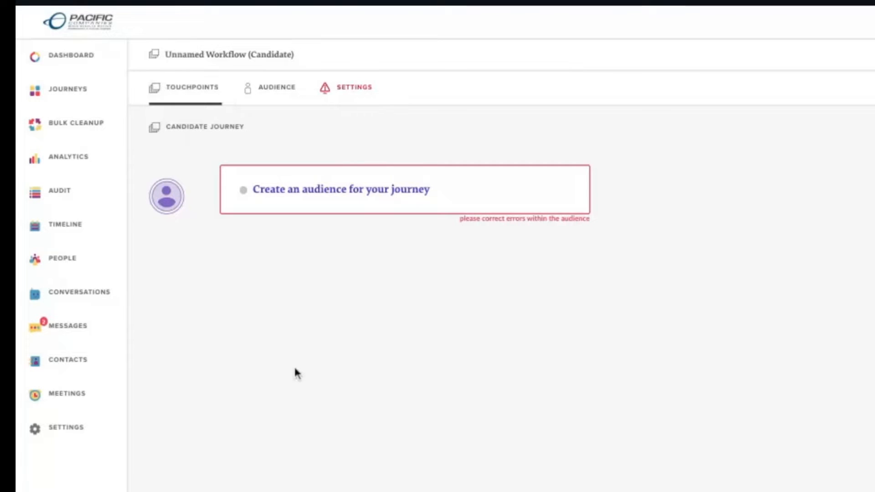
# In the journey's settings, name it "SG- Training email" and set the business goal to Hire.
pyautogui.click(364, 93)
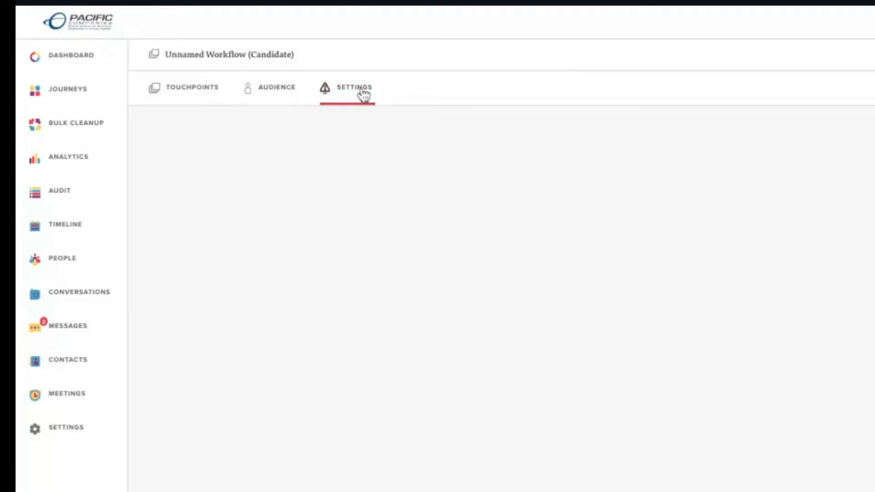
pyautogui.tripleClick(239, 159)
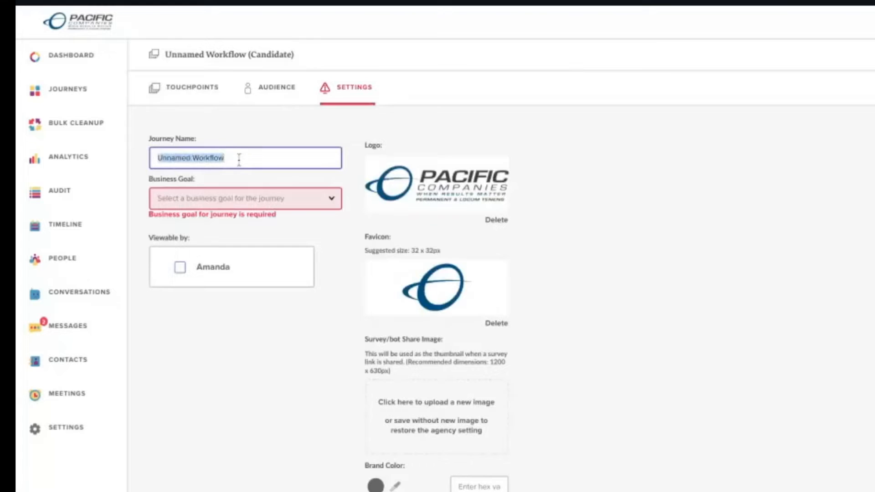
pyautogui.write('5HG')
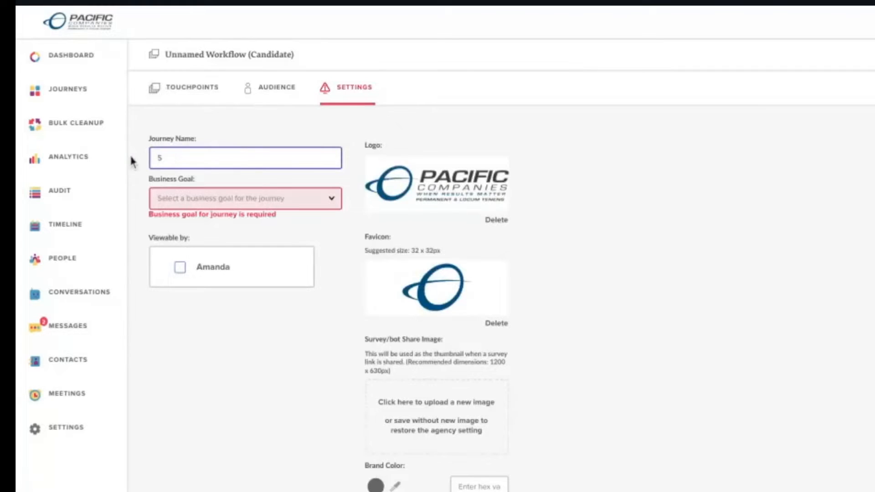
pyautogui.press('BackSpace')
pyautogui.press('BackSpace')
pyautogui.write('G')
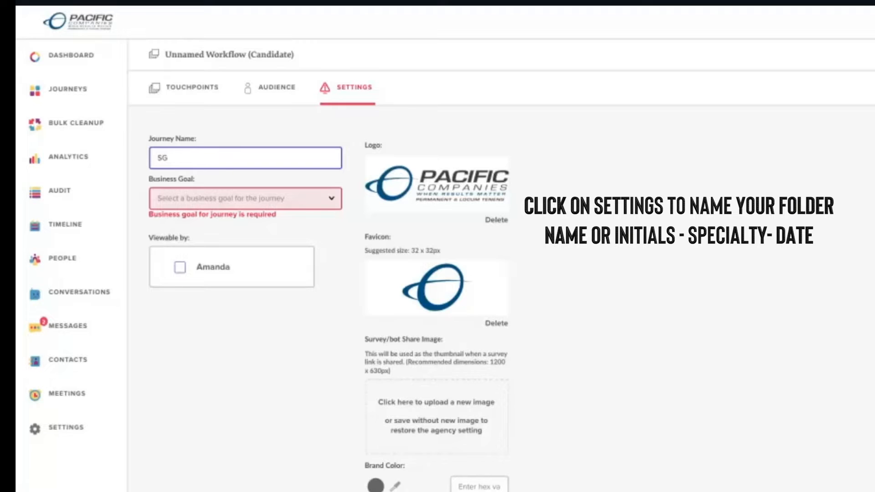
pyautogui.write('- Training email')
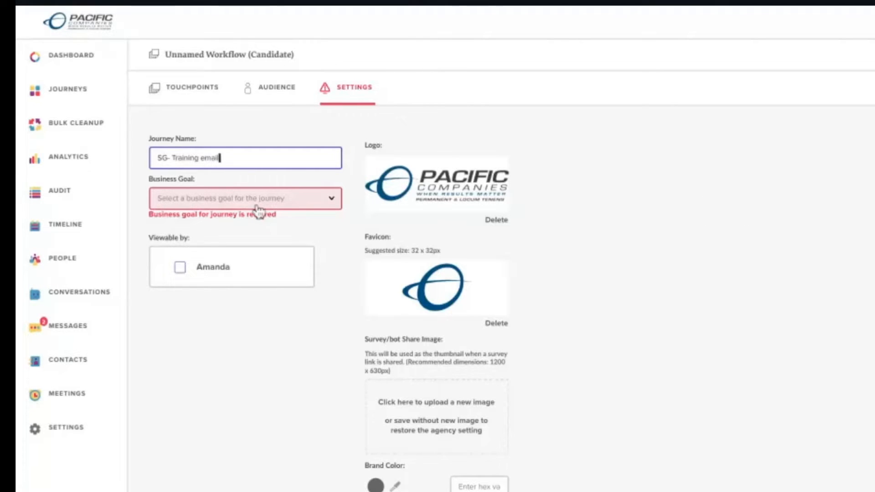
pyautogui.click(271, 205)
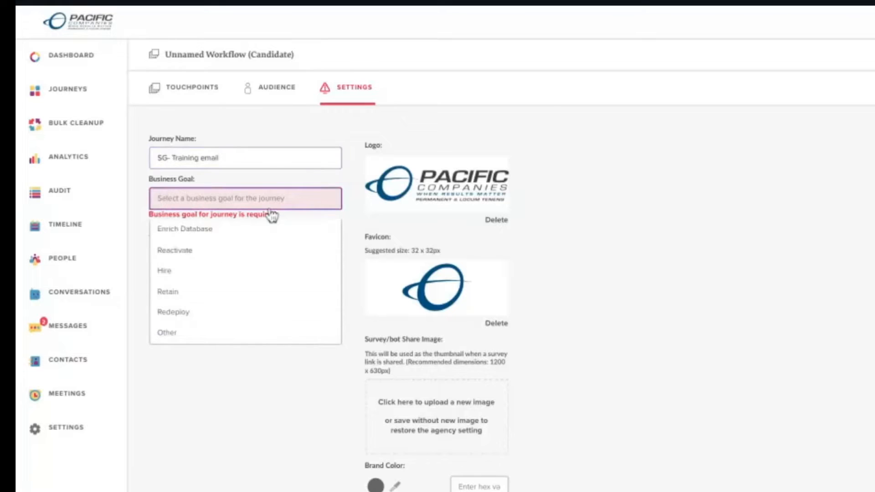
pyautogui.click(225, 273)
# Add a touchpoint by duplicating an existing one: filter the touchpoints by the recruiter's first name and import the fourth rich email.
pyautogui.click(219, 417)
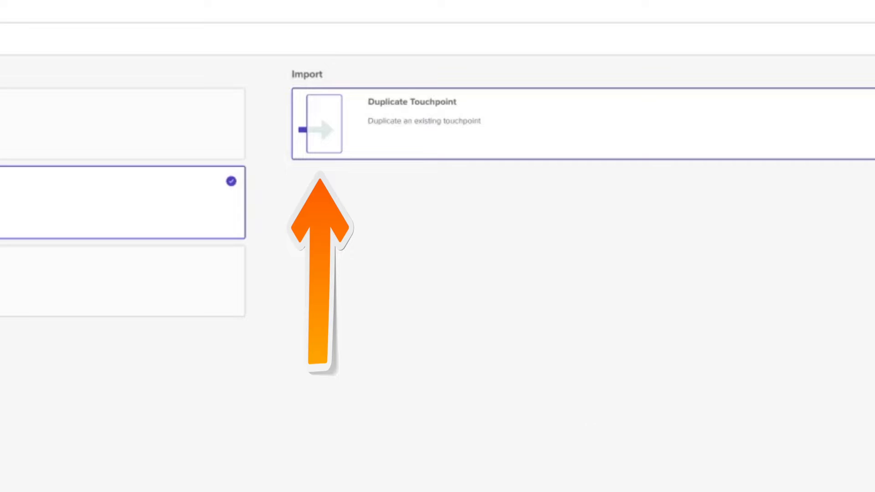
pyautogui.click(583, 123)
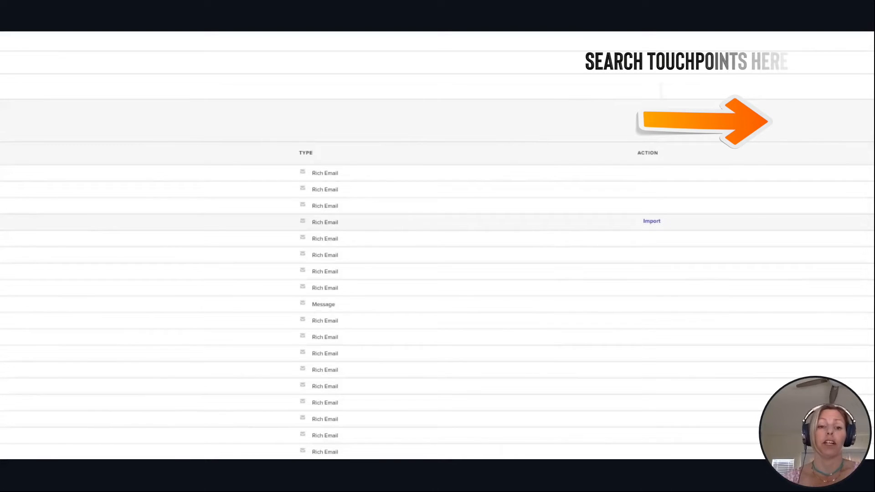
pyautogui.click(806, 120)
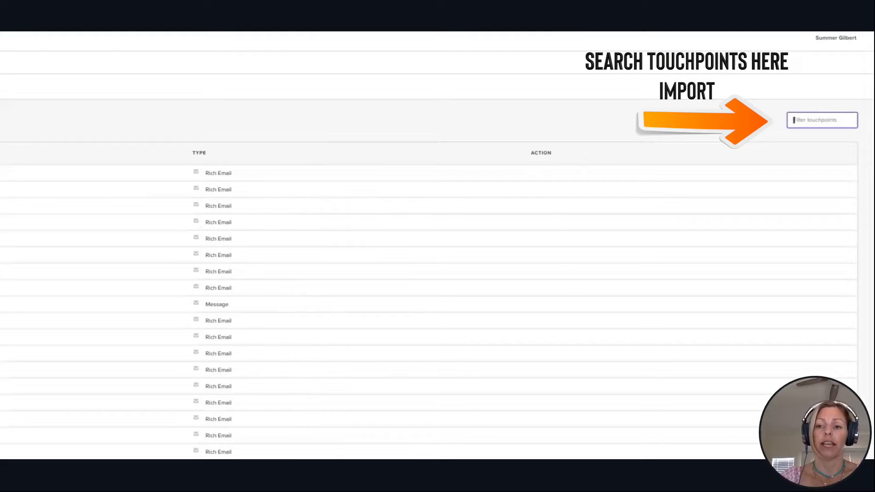
pyautogui.write('shea maste')
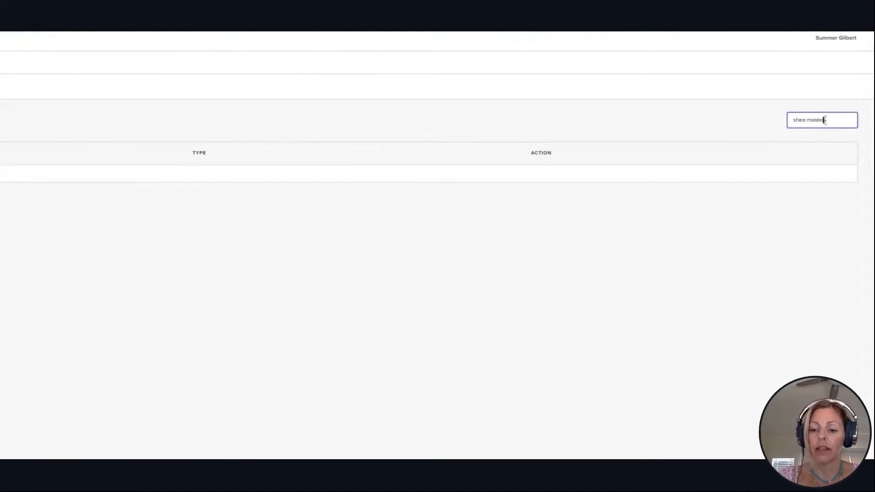
pyautogui.press('BackSpace')
pyautogui.press('BackSpace')
pyautogui.press('BackSpace')
pyautogui.press('BackSpace')
pyautogui.press('BackSpace')
pyautogui.press('BackSpace')
pyautogui.press('BackSpace')
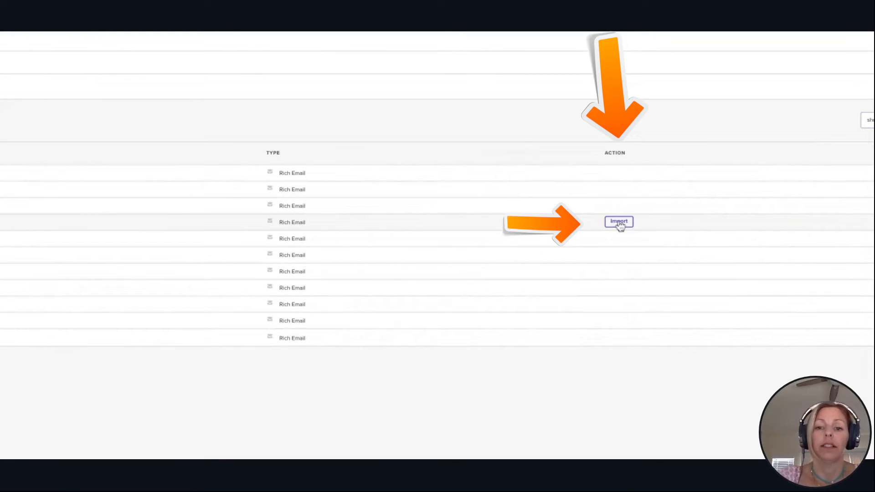
pyautogui.click(619, 222)
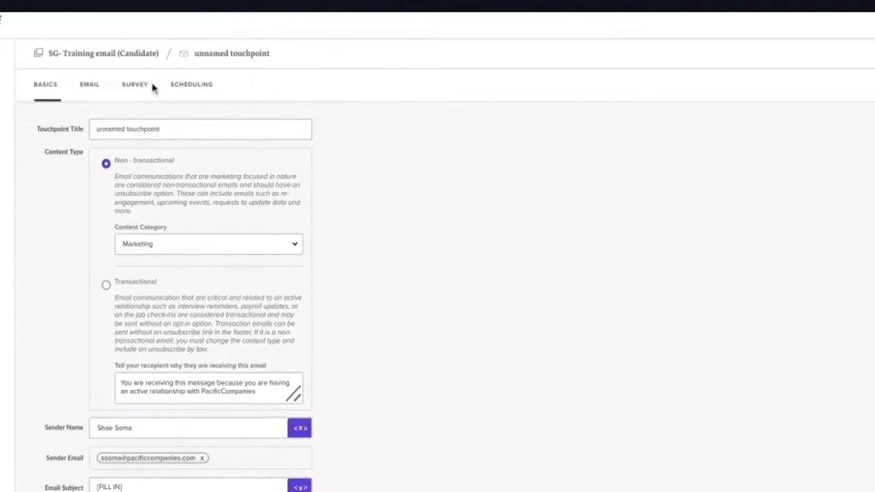
# Title the imported touchpoint with the recruiter's first name followed by "Test Email".
pyautogui.scroll(-2, 141, 119)
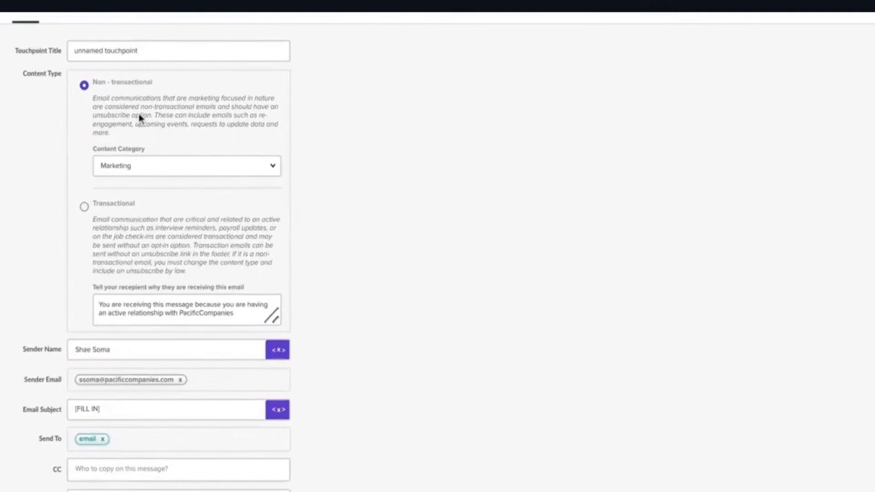
pyautogui.tripleClick(151, 51)
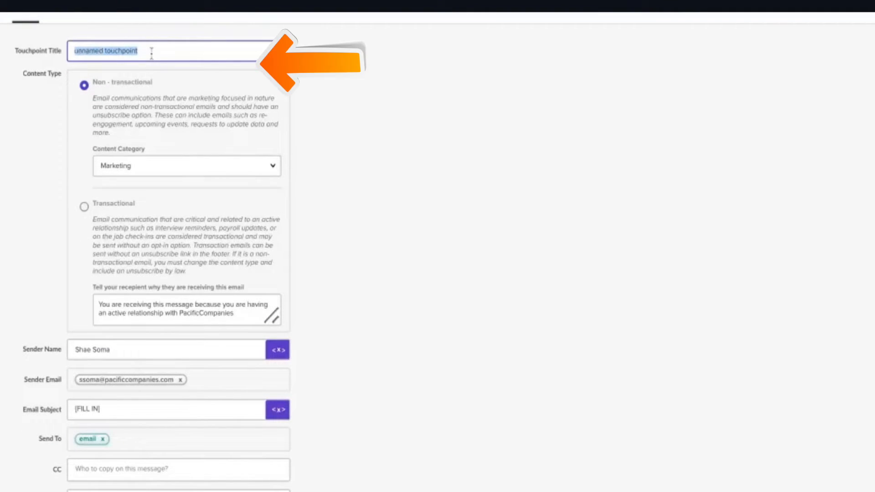
pyautogui.write('Shae')
pyautogui.write(' Test')
pyautogui.write(' Tes')
pyautogui.press('BackSpace')
pyautogui.press('BackSpace')
pyautogui.press('BackSpace')
pyautogui.write('Emai')
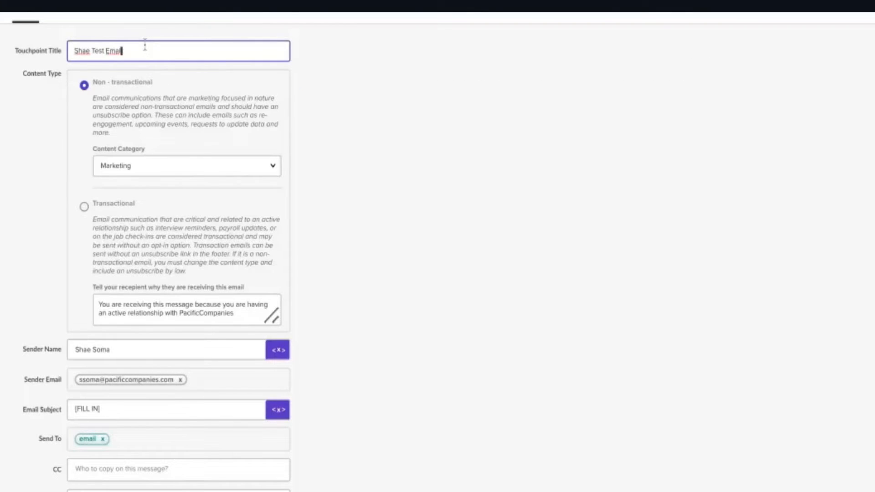
pyautogui.write('l')
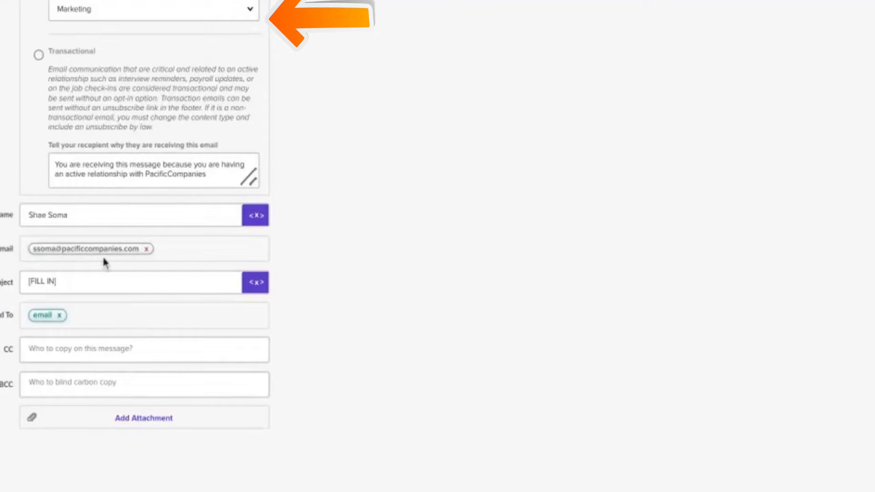
# Replace the placeholder email subject with "Primary Care".
pyautogui.tripleClick(60, 282)
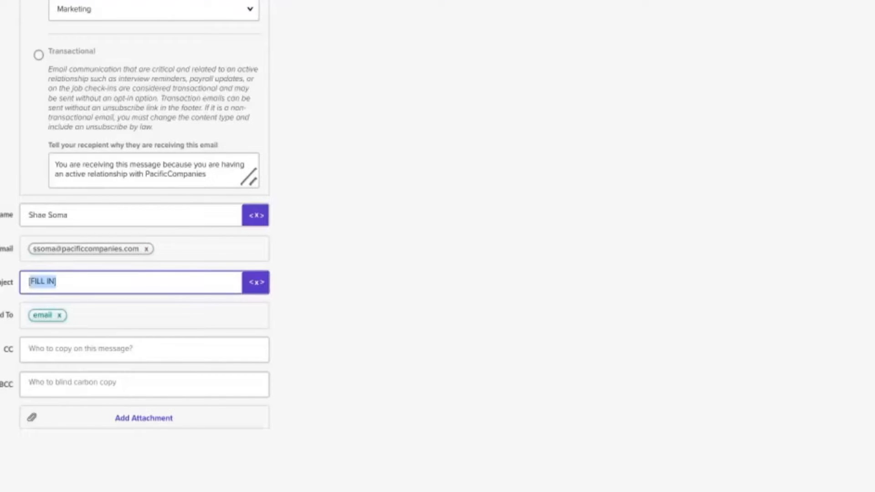
pyautogui.write('Primary')
pyautogui.press('BackSpace')
pyautogui.press('BackSpace')
pyautogui.press('BackSpace')
pyautogui.press('BackSpace')
pyautogui.press('BackSpace')
pyautogui.press('BackSpace')
pyautogui.press('BackSpace')
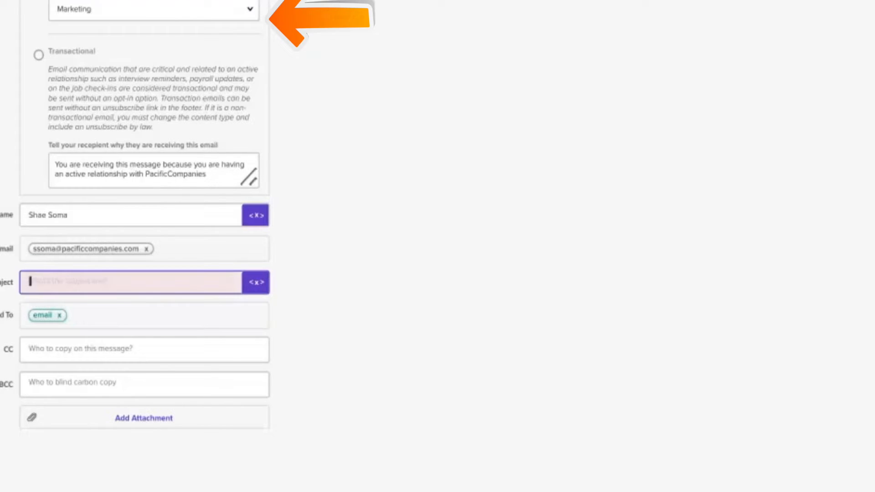
pyautogui.write('Primary Care')
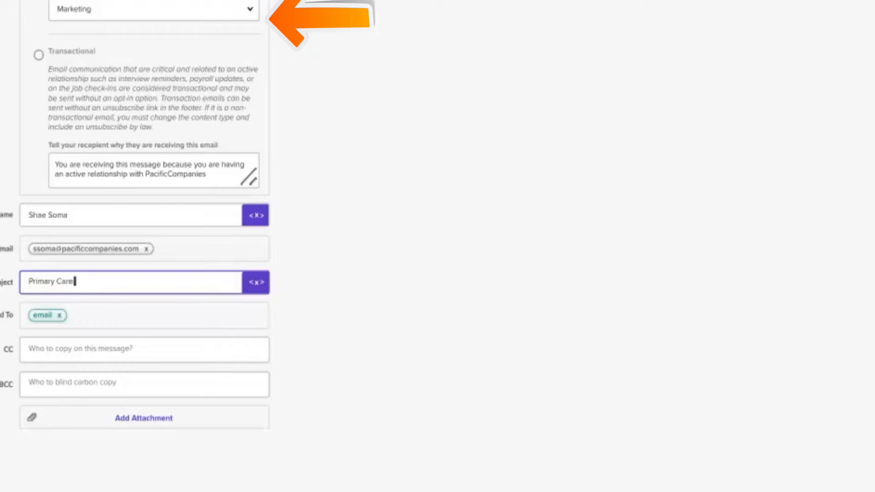
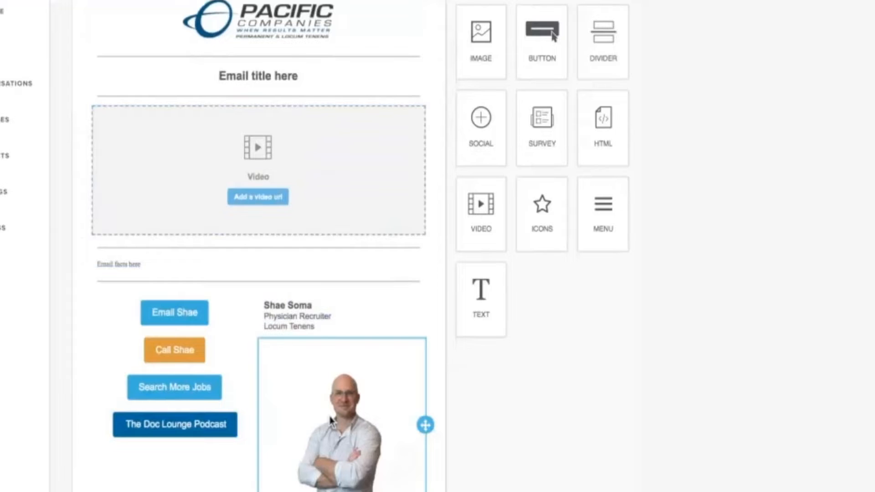
pyautogui.click(261, 192)
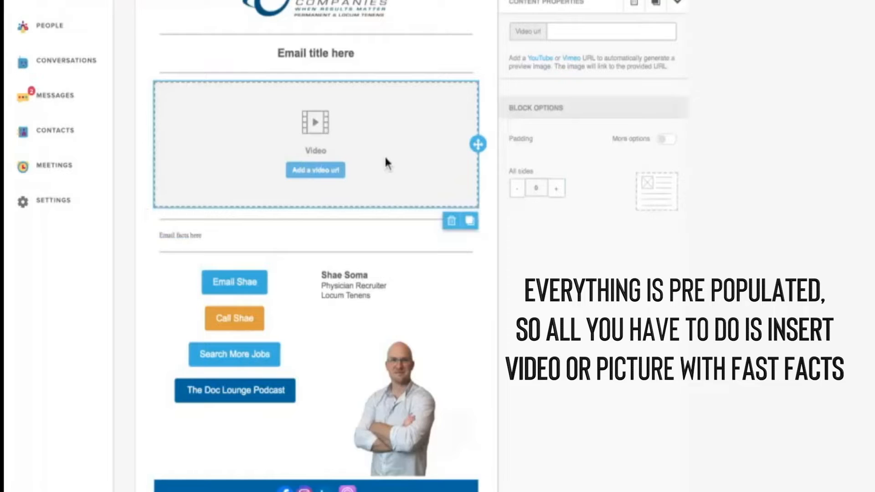
pyautogui.click(561, 31)
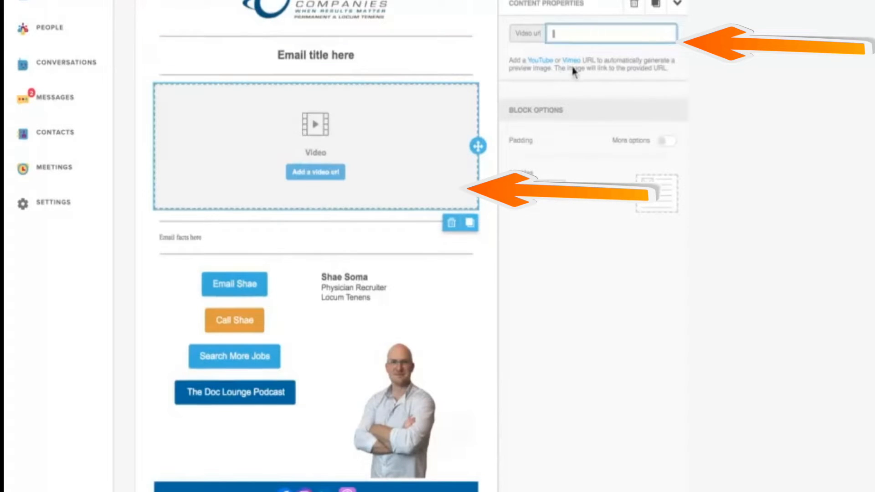
pyautogui.write('https://www.youtube.com/watch?v=zvOgDslDAec')
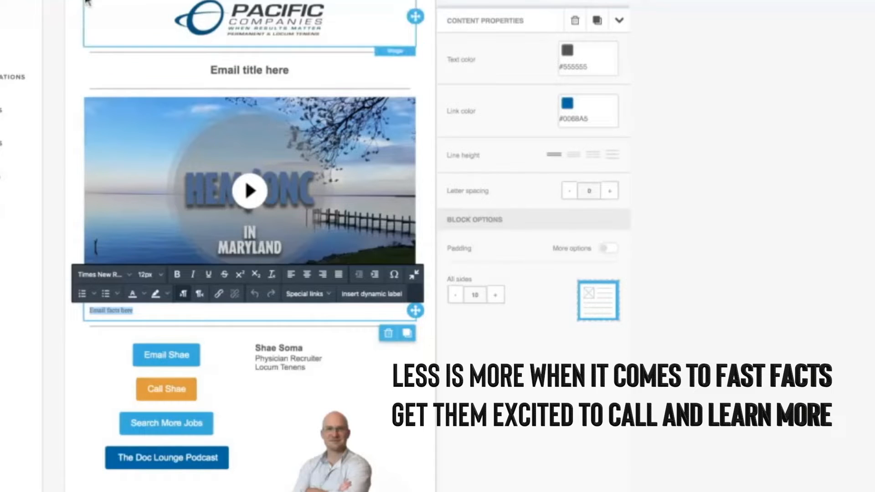
# Replace the placeholder email title above the video with "LIve and Practice in beautiful Montana!".
pyautogui.tripleClick(269, 78)
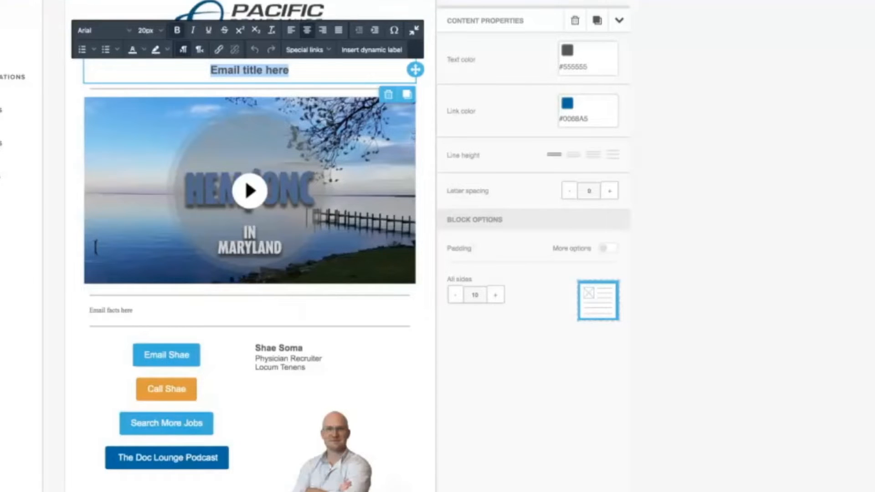
pyautogui.write('L')
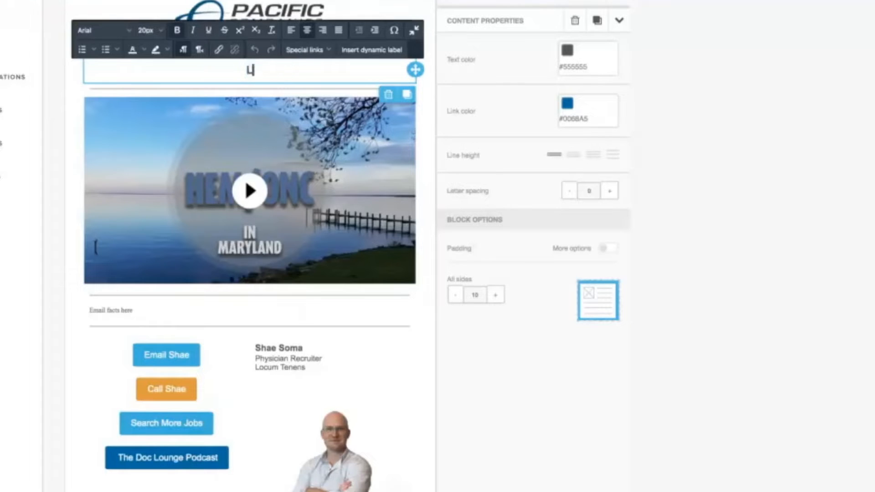
pyautogui.write('Ive and Practice')
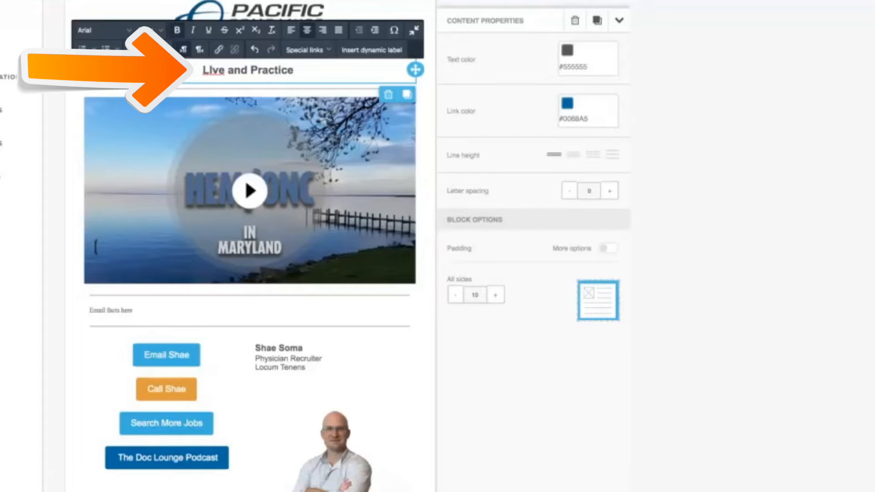
pyautogui.write(' in')
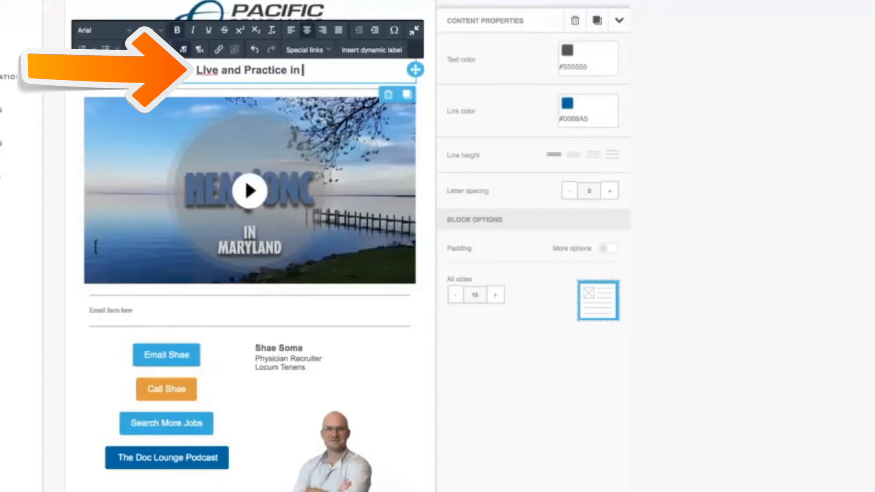
pyautogui.write(' beautiful Monatna')
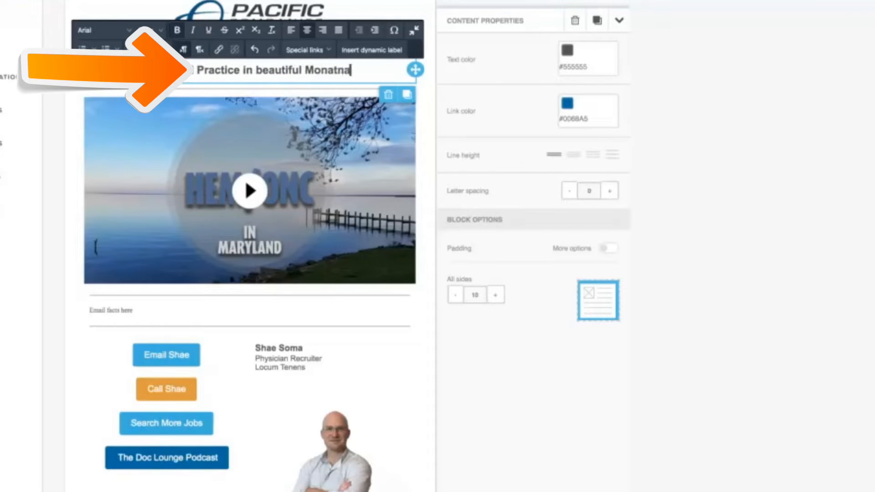
pyautogui.press('BackSpace')
pyautogui.press('BackSpace')
pyautogui.press('BackSpace')
pyautogui.press('BackSpace')
pyautogui.write('tana!')
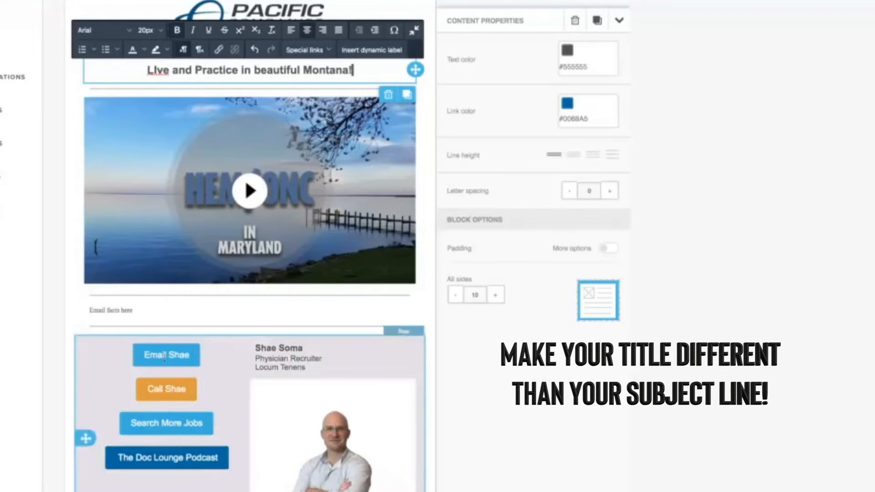
# Preview the email in its desktop and mobile layouts, checking the mobile version down to the recruiter's signature.
pyautogui.tripleClick(143, 310)
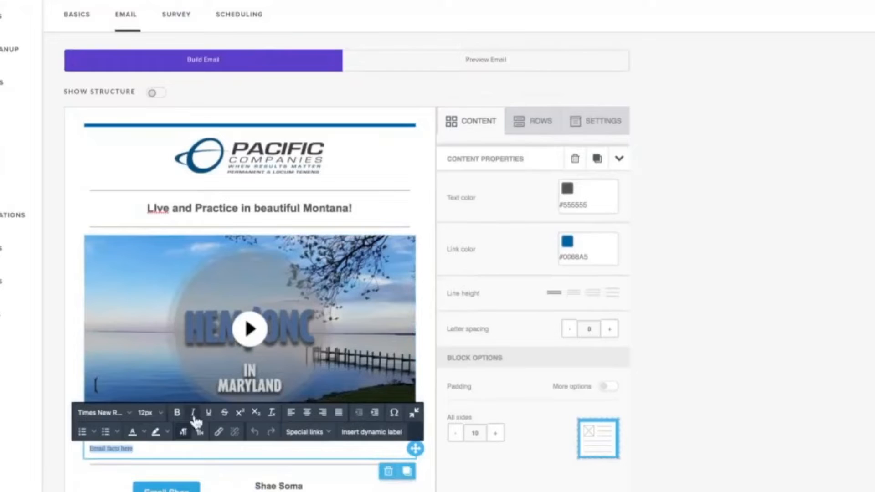
pyautogui.click(507, 65)
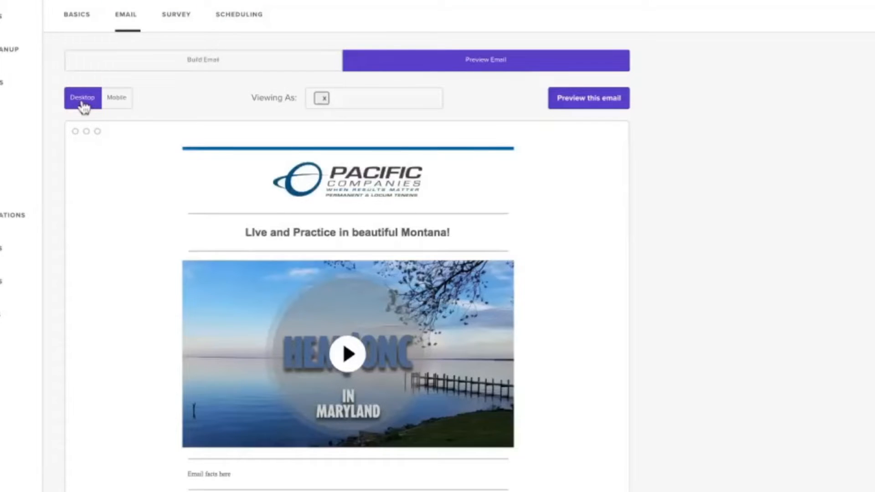
pyautogui.scroll(-1, 324, 422)
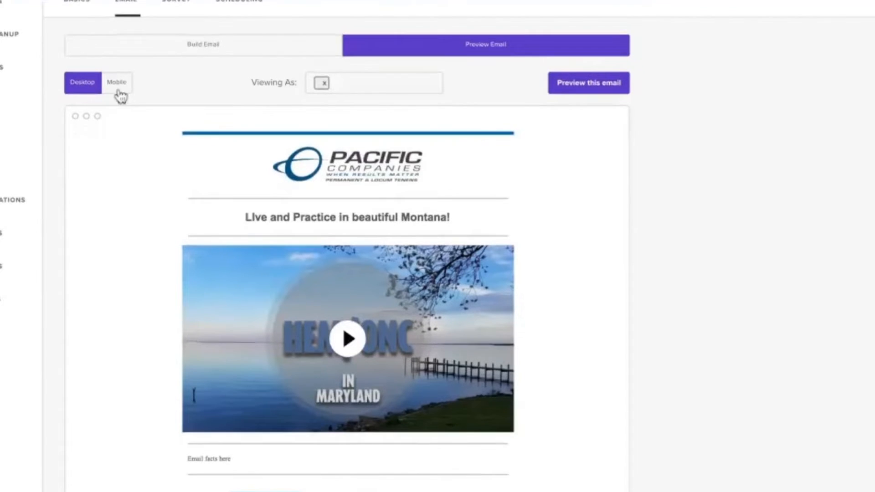
pyautogui.click(121, 92)
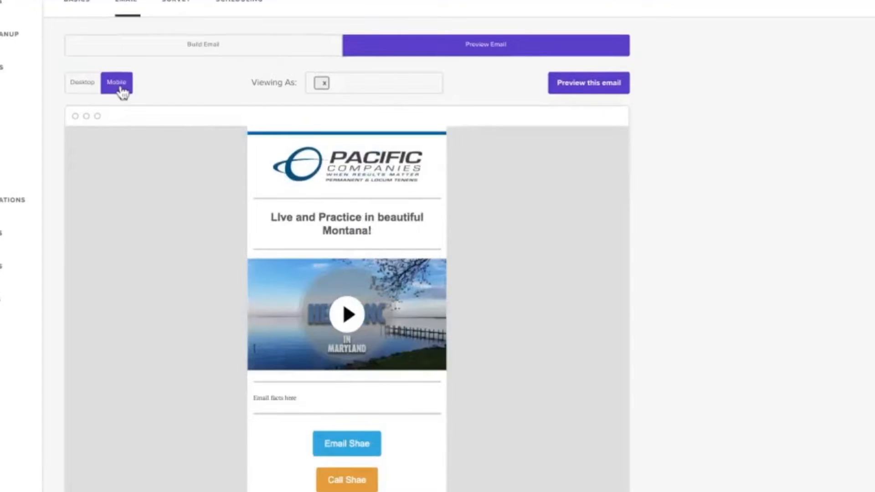
pyautogui.scroll(-10, 495, 432)
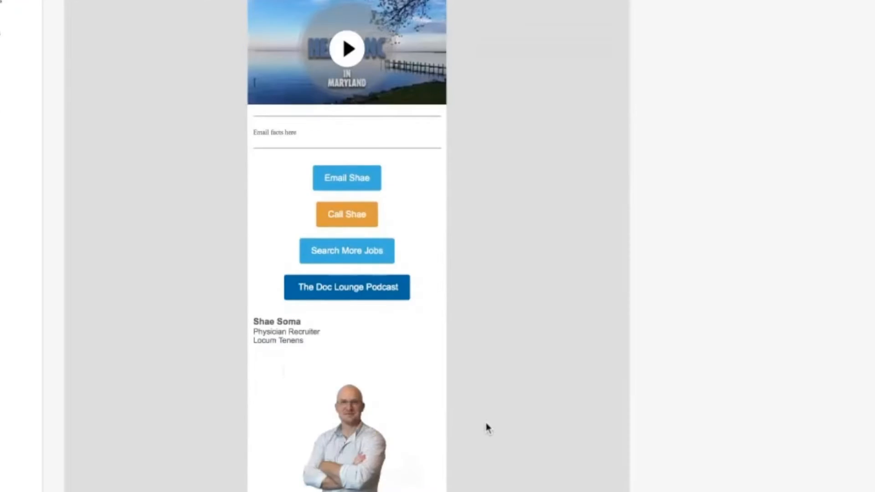
pyautogui.scroll(10, 354, 476)
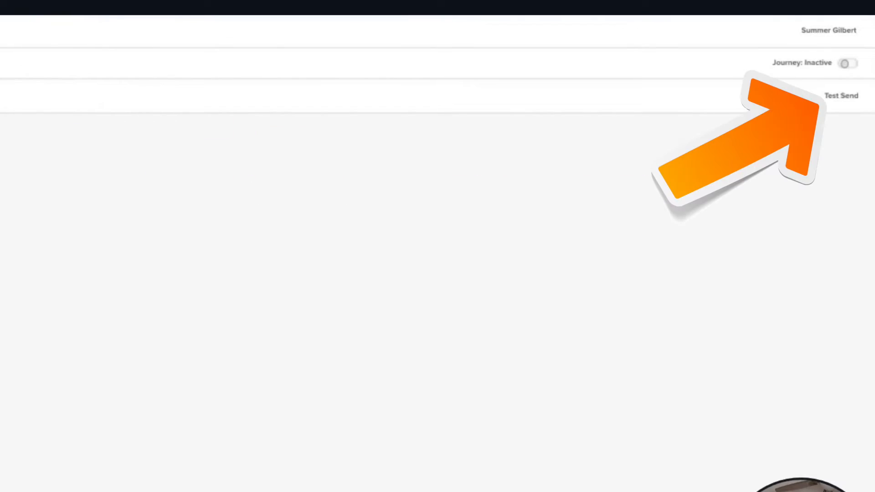
# Send a test of the email to the sender's own work e-mail address without choosing a candidate.
pyautogui.click(842, 104)
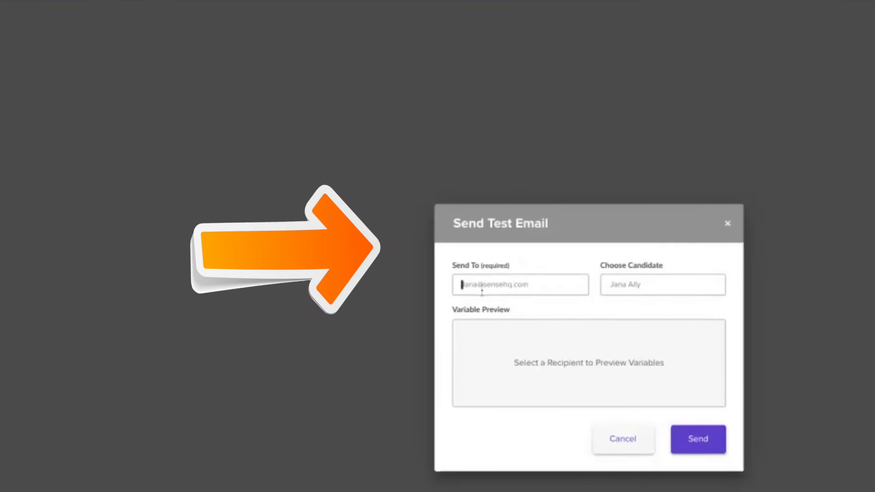
pyautogui.click(482, 291)
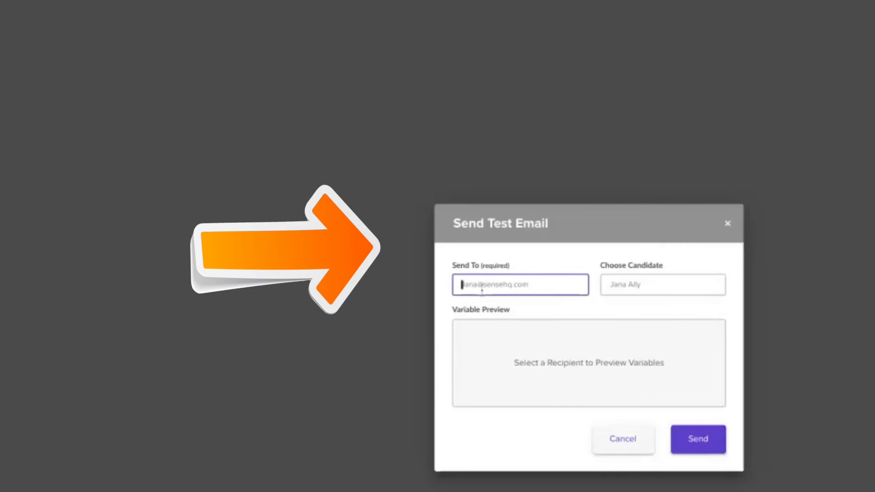
pyautogui.write('se')
pyautogui.click(504, 303)
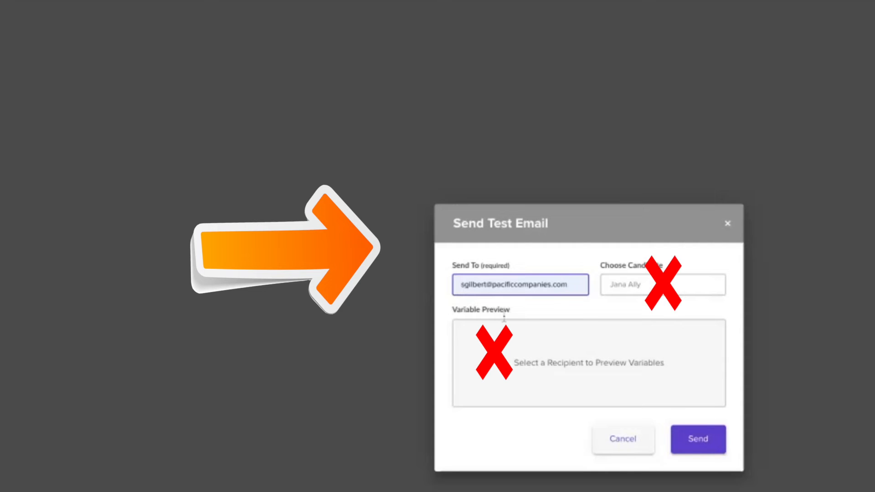
pyautogui.click(687, 445)
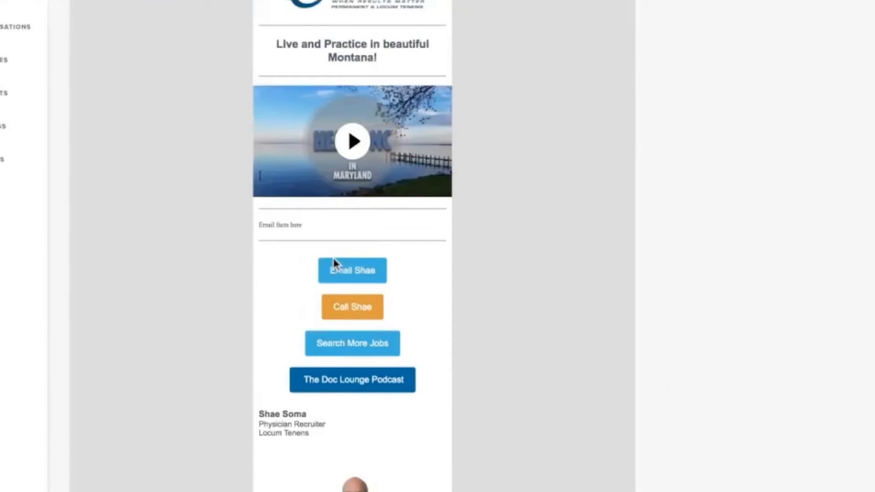
# Return to building the email and correct "LIve" to "Live" in its title.
pyautogui.click(204, 132)
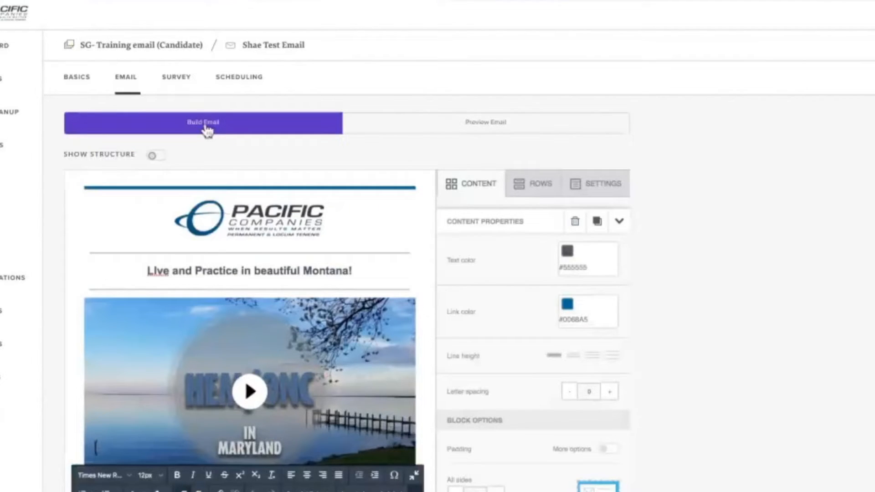
pyautogui.scroll(-3, 249, 441)
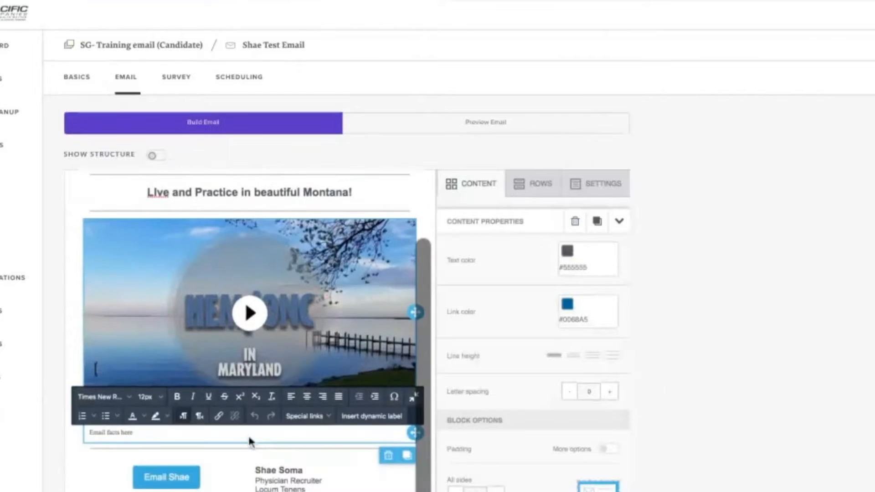
pyautogui.hscroll(1, 254, 422)
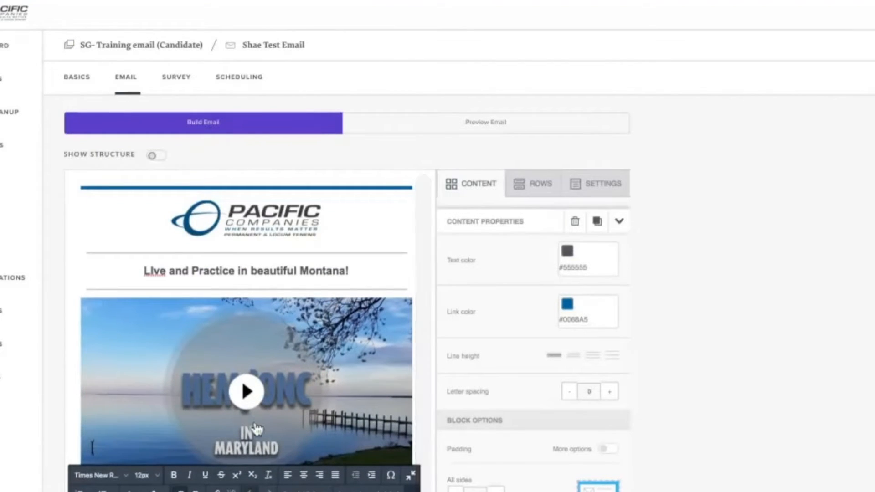
pyautogui.scroll(-20, 255, 430)
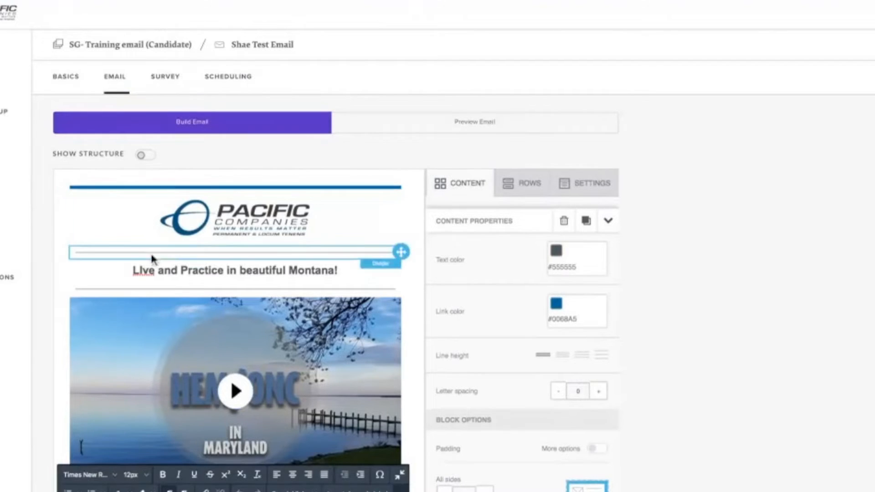
pyautogui.click(144, 272)
pyautogui.press('BackSpace')
pyautogui.write('i')
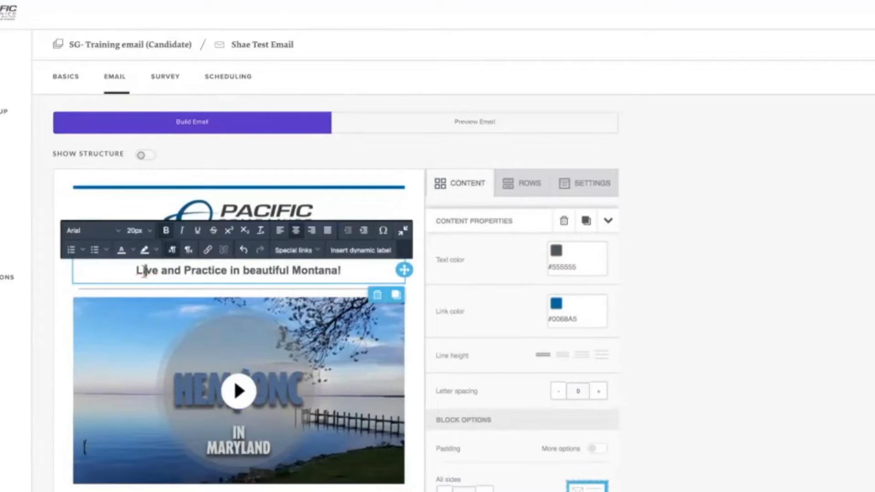
# Schedule the touchpoint to send on a date batched over multiple days, with the static send date 05/04/2022.
pyautogui.click(237, 82)
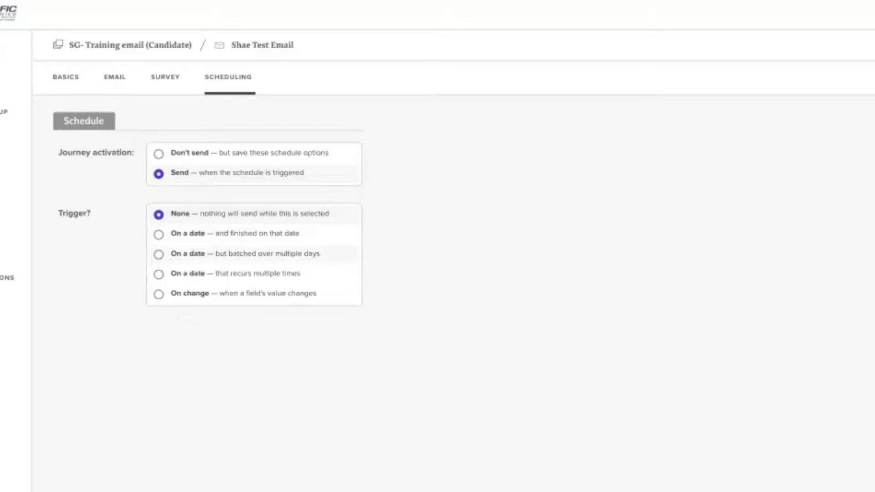
pyautogui.click(158, 255)
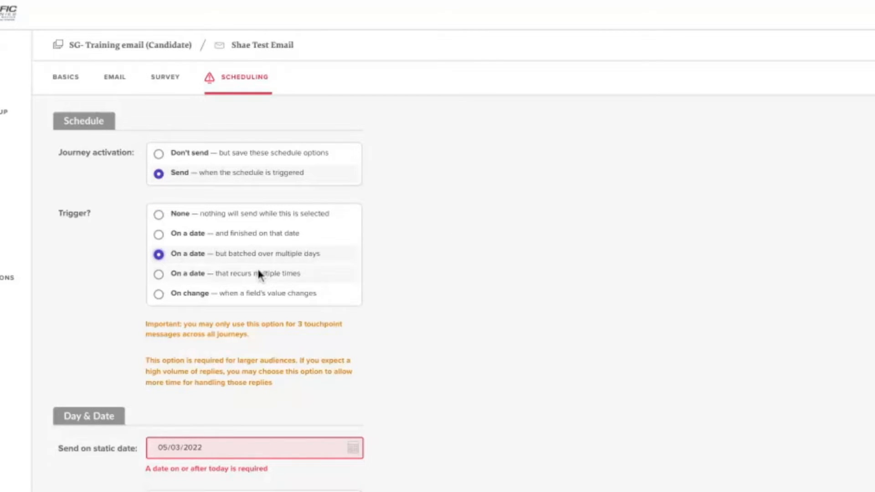
pyautogui.scroll(-2, 248, 368)
pyautogui.scroll(-1, 246, 379)
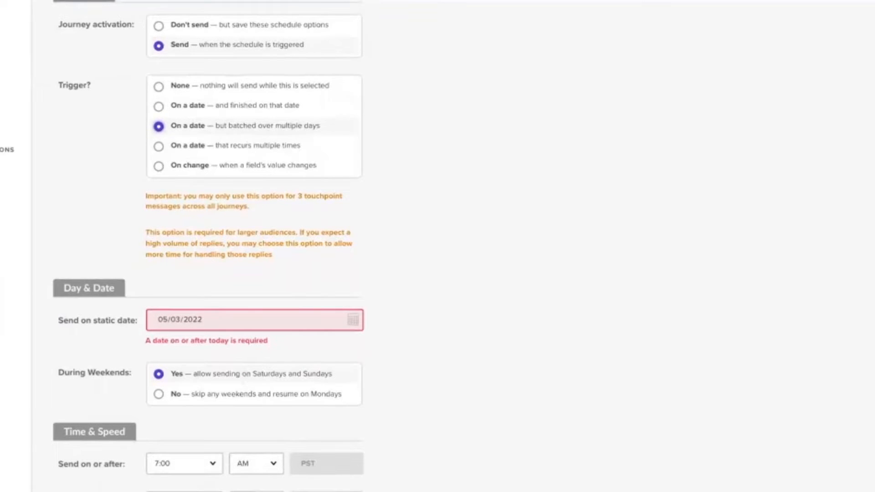
pyautogui.click(212, 329)
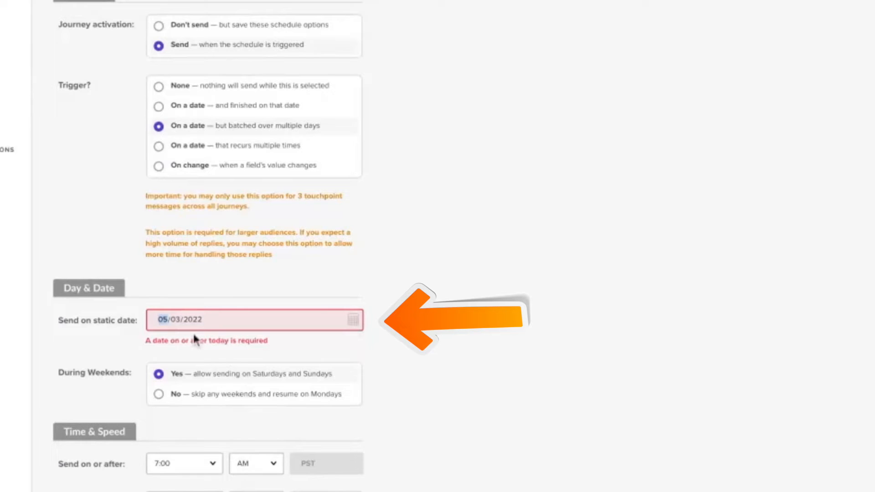
pyautogui.click(173, 357)
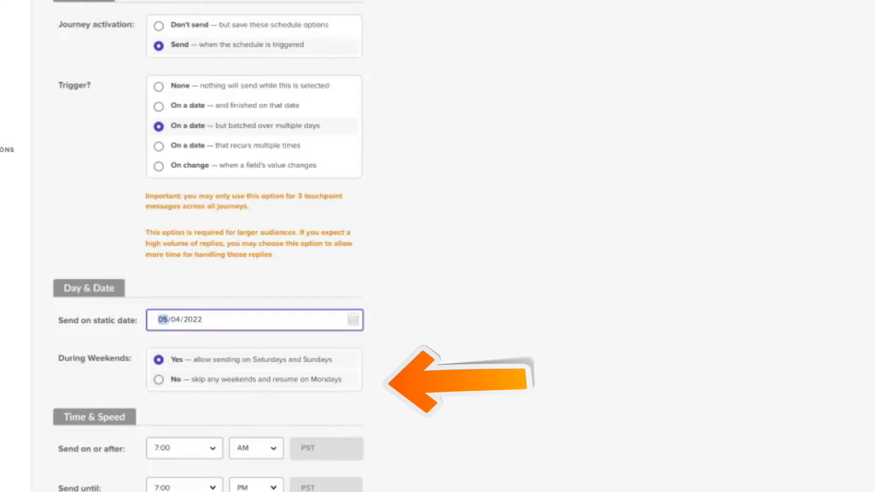
# Set the "Send on or after" time to 1:00.
pyautogui.click(215, 458)
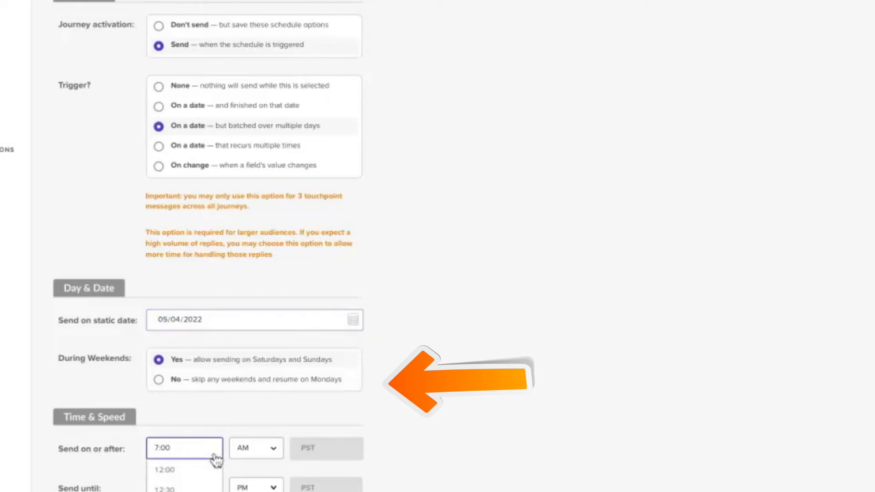
pyautogui.scroll(-3, 215, 459)
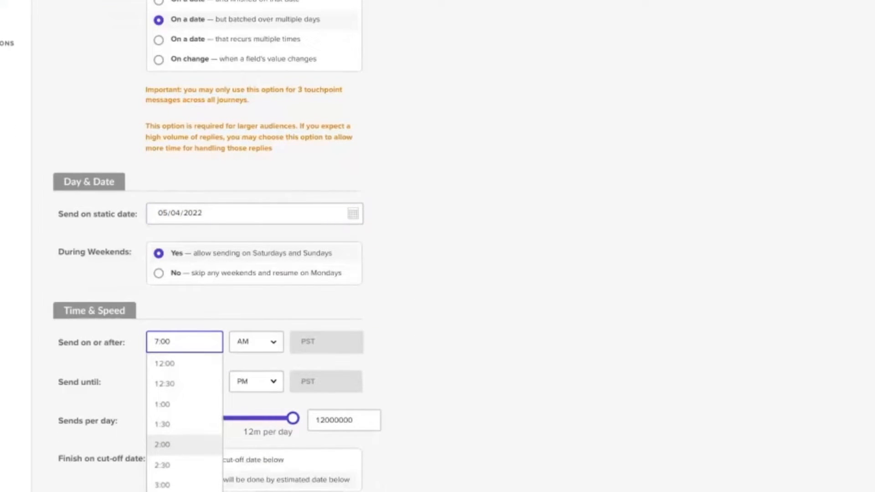
pyautogui.scroll(-2, 182, 410)
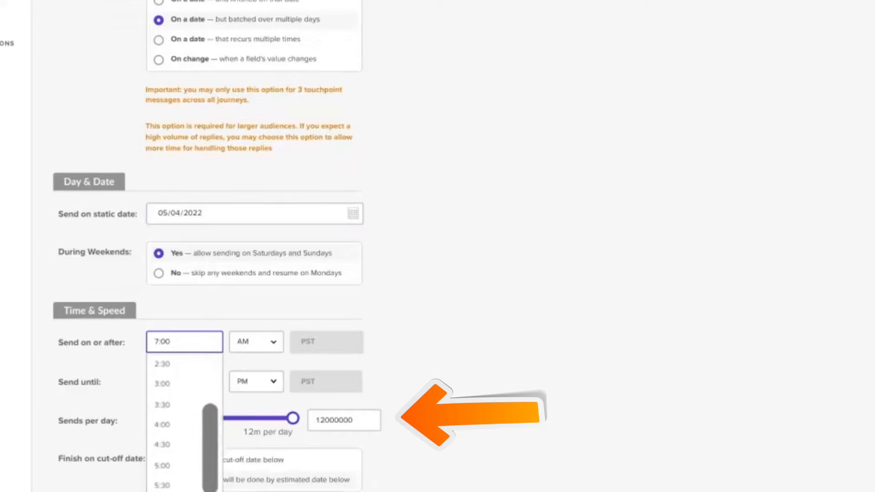
pyautogui.scroll(1, 177, 388)
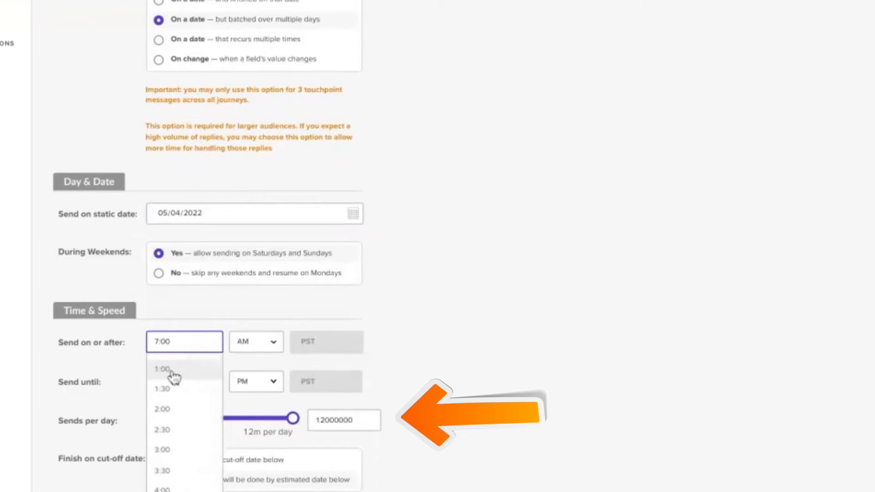
pyautogui.click(172, 370)
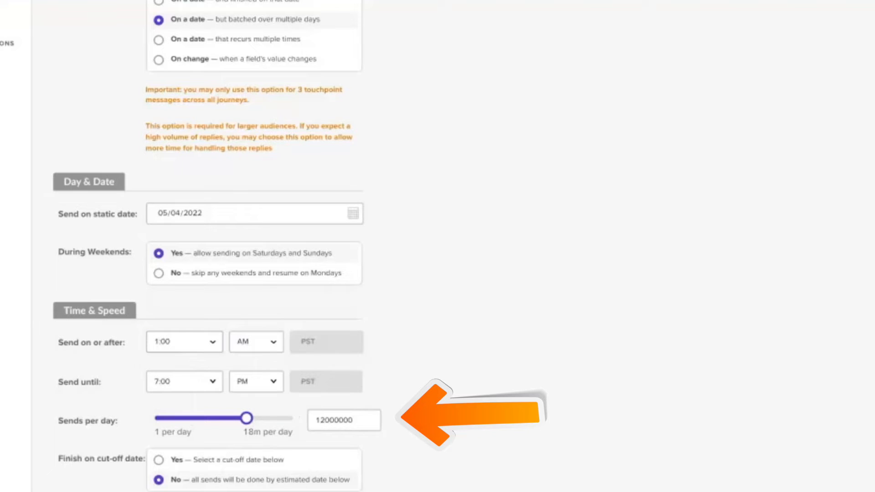
# Change the "Send on or after" time to 1:30 PM.
pyautogui.click(196, 342)
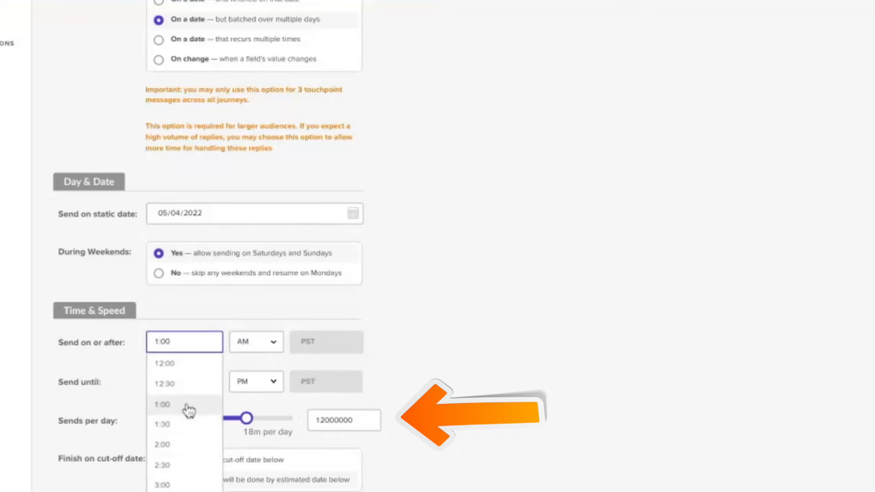
pyautogui.scroll(1, 190, 410)
pyautogui.scroll(-1, 187, 481)
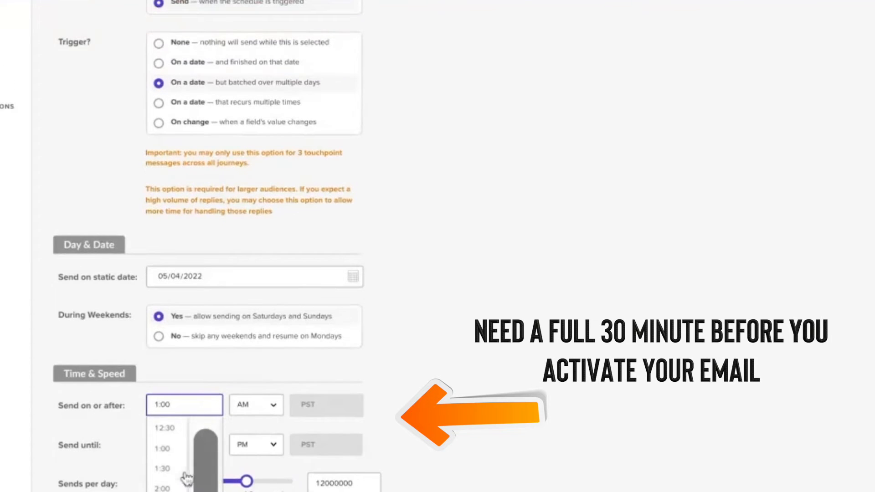
pyautogui.click(173, 474)
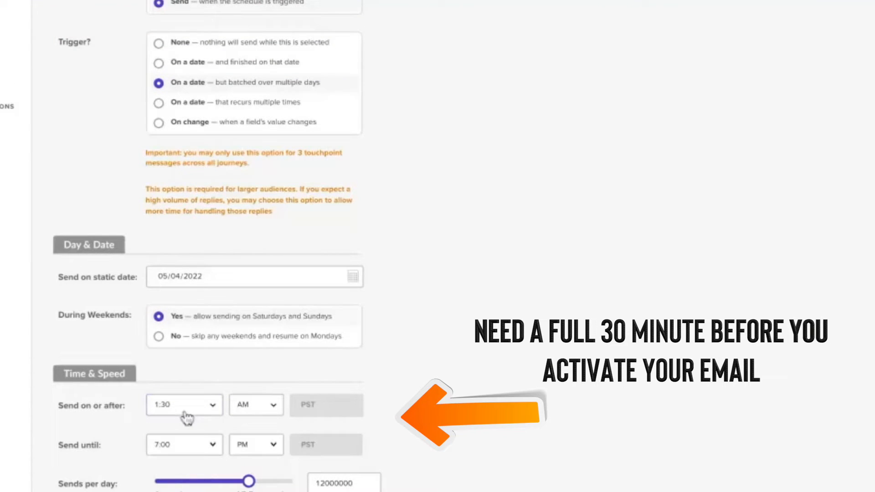
pyautogui.click(237, 405)
pyautogui.click(264, 448)
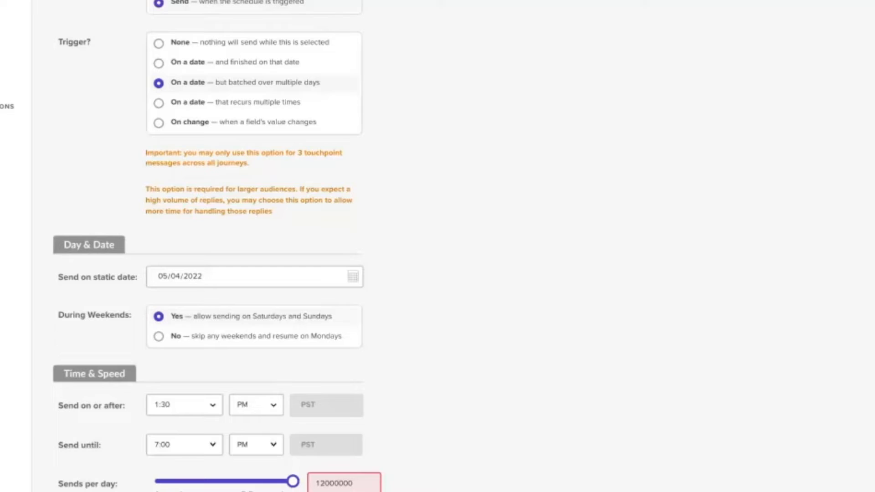
# Set the number of sends per day to 2500000.
pyautogui.moveTo(293, 482); pyautogui.dragTo(269, 483)
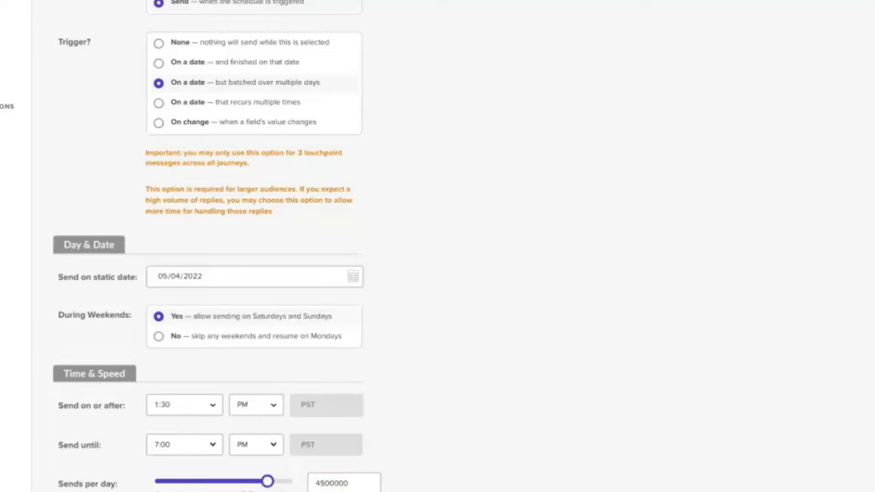
pyautogui.moveTo(268, 481); pyautogui.dragTo(293, 481)
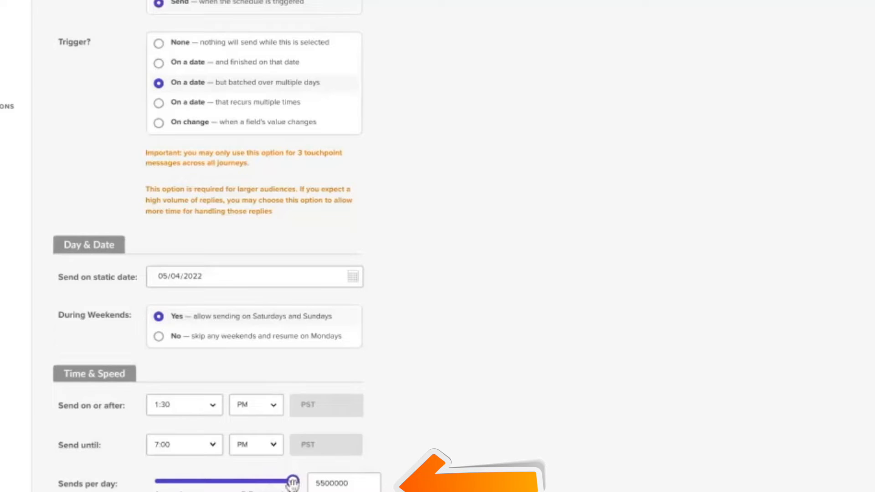
pyautogui.moveTo(293, 482); pyautogui.dragTo(216, 481)
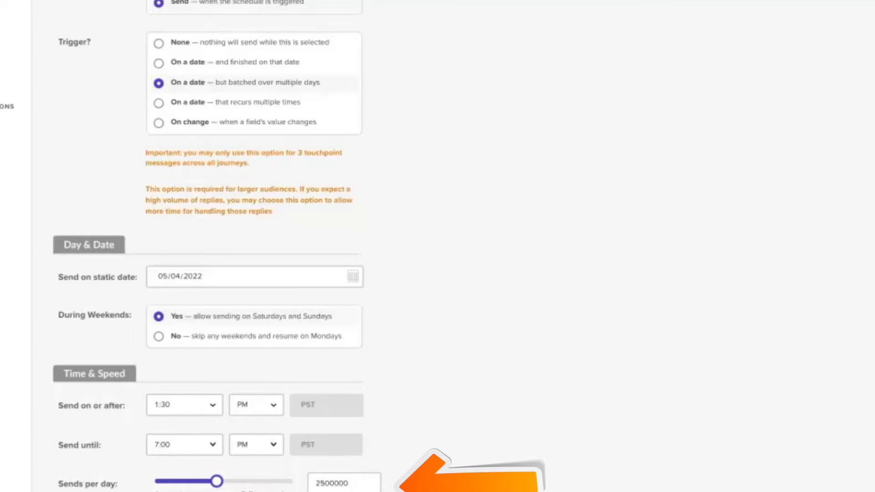
# Make the sending finish on a cut-off date and set that date to 05/06/2022.
pyautogui.scroll(-4, 473, 347)
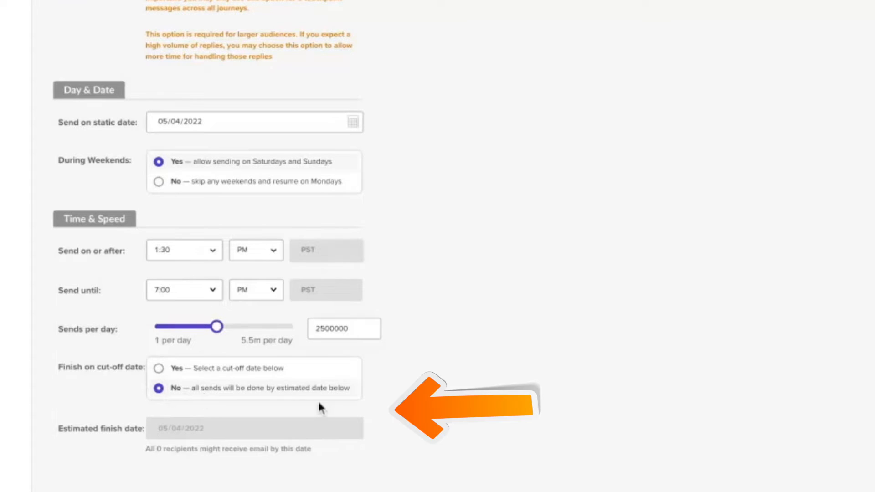
pyautogui.click(177, 370)
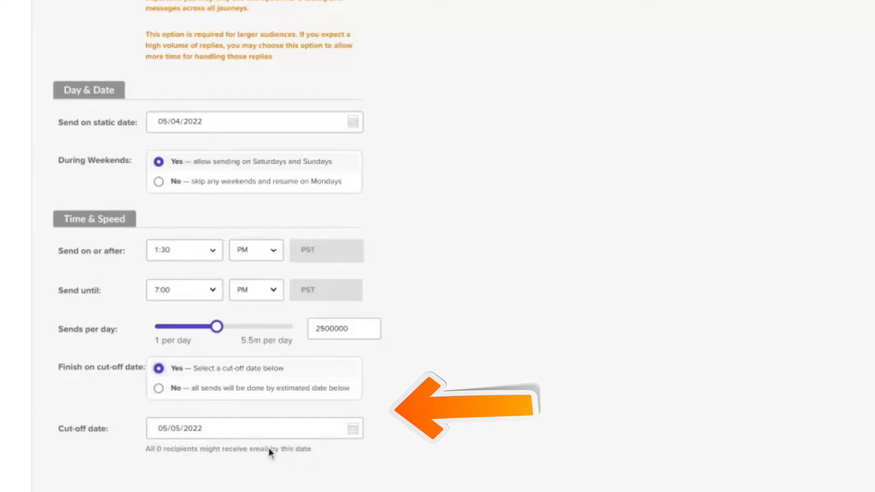
pyautogui.click(356, 435)
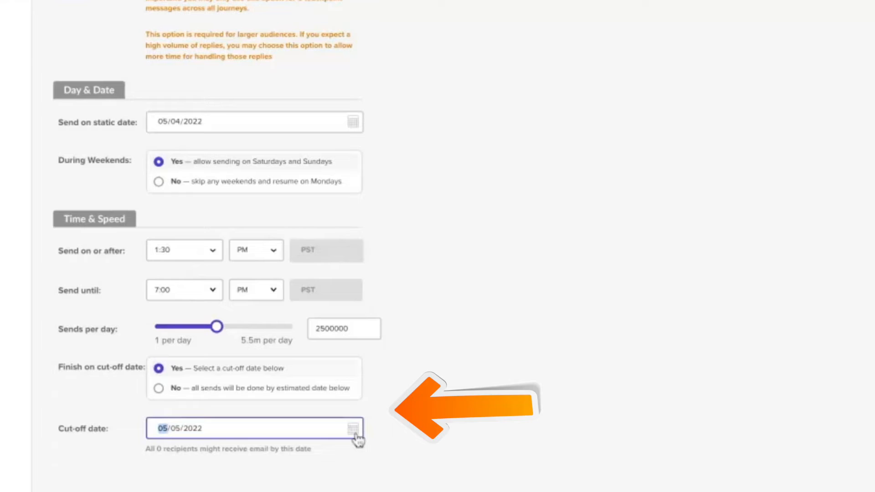
pyautogui.click(356, 433)
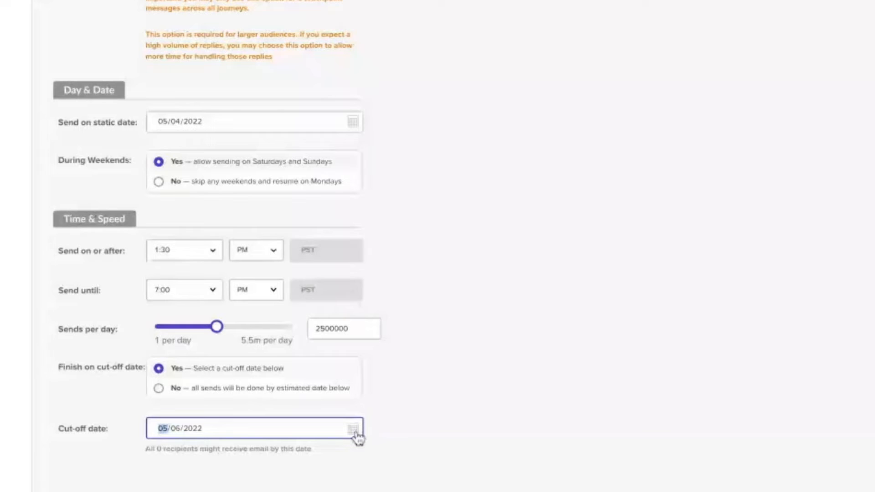
pyautogui.click(358, 437)
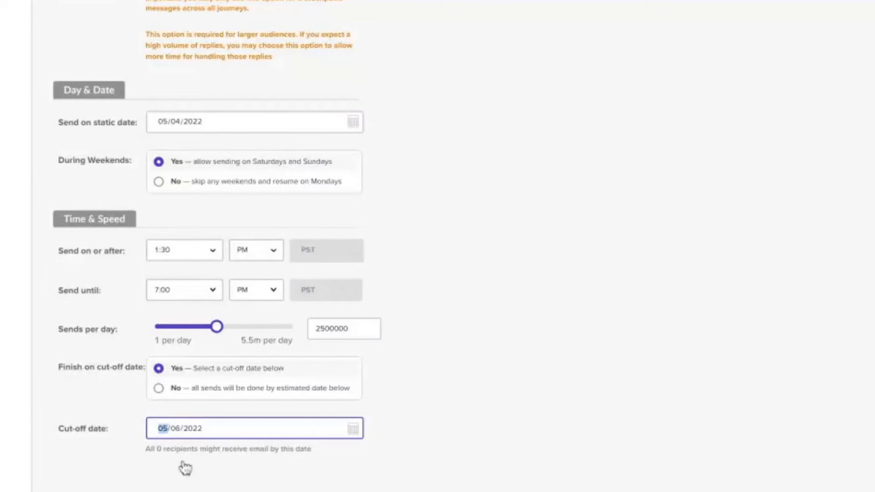
pyautogui.click(371, 472)
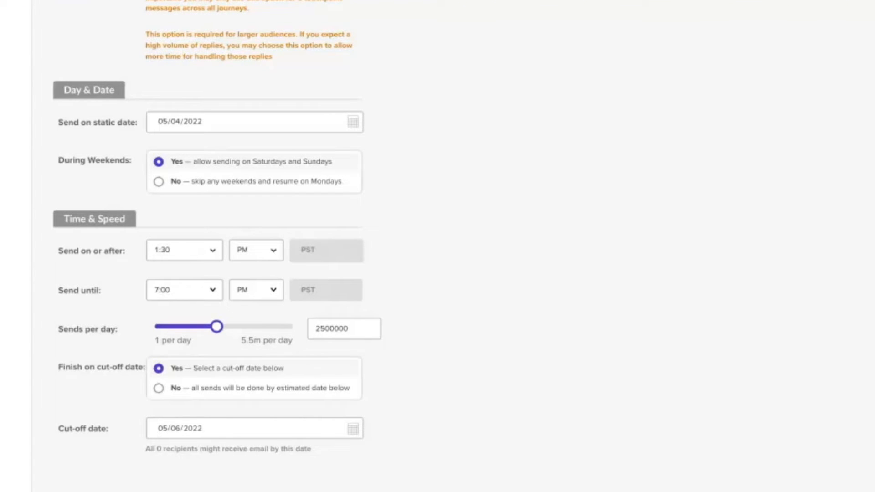
# Change the cut-off date to 05/05/2022 and review the schedule description.
pyautogui.scroll(-3, 547, 490)
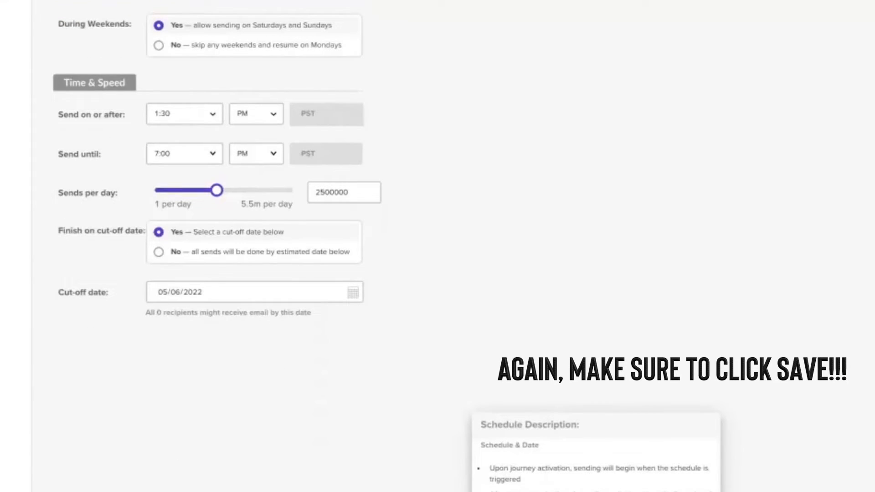
pyautogui.click(362, 300)
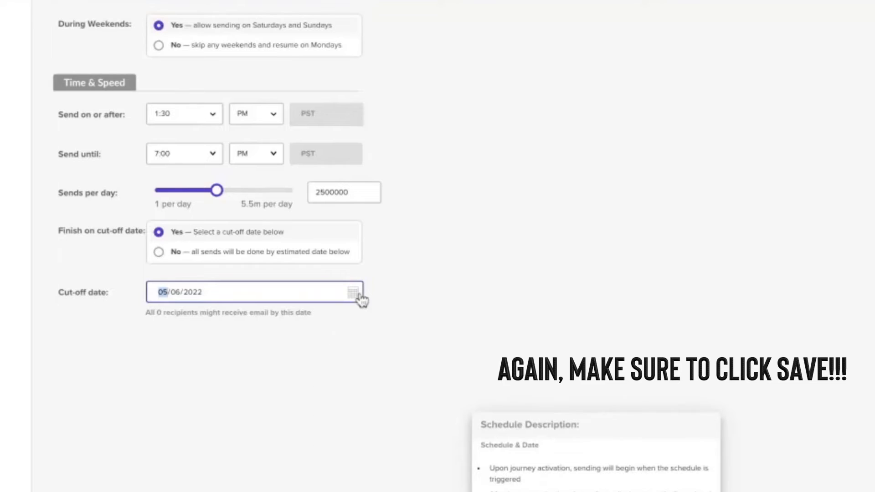
pyautogui.click(179, 326)
pyautogui.scroll(-4, 404, 483)
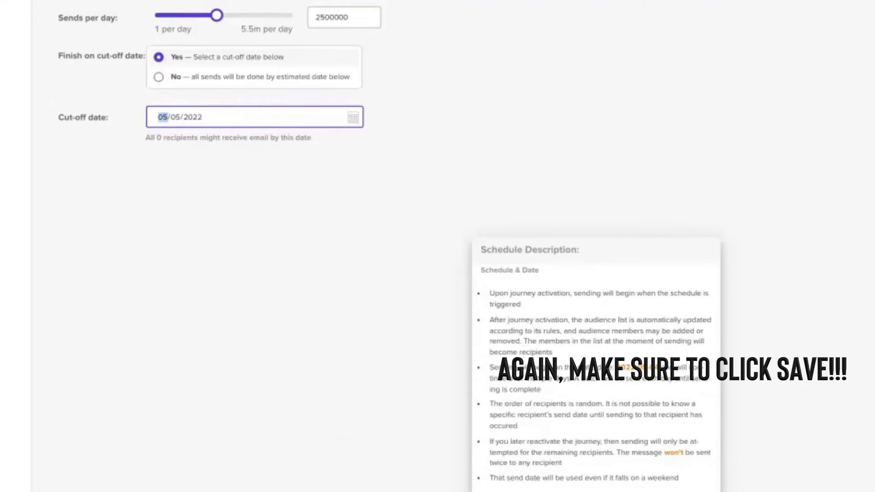
pyautogui.scroll(-4, 406, 486)
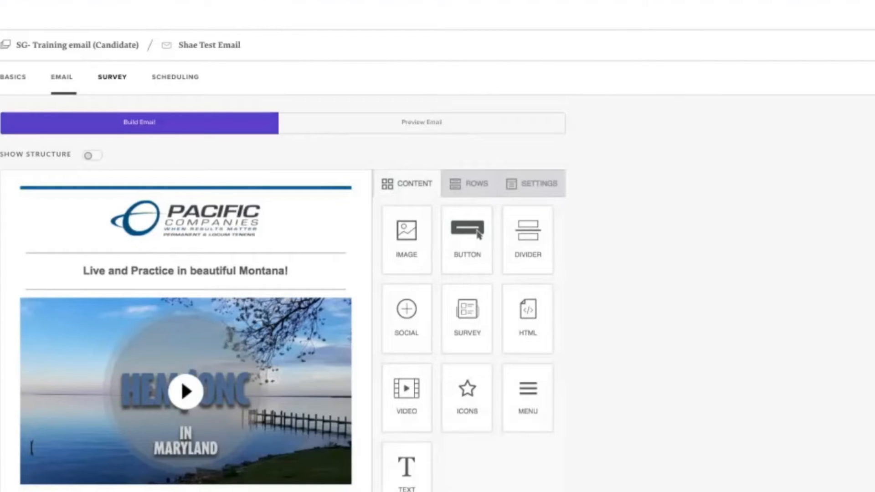
# Delete the video block below the "Live and Practice in beautiful Montana!" title in the email.
pyautogui.scroll(-2, 201, 406)
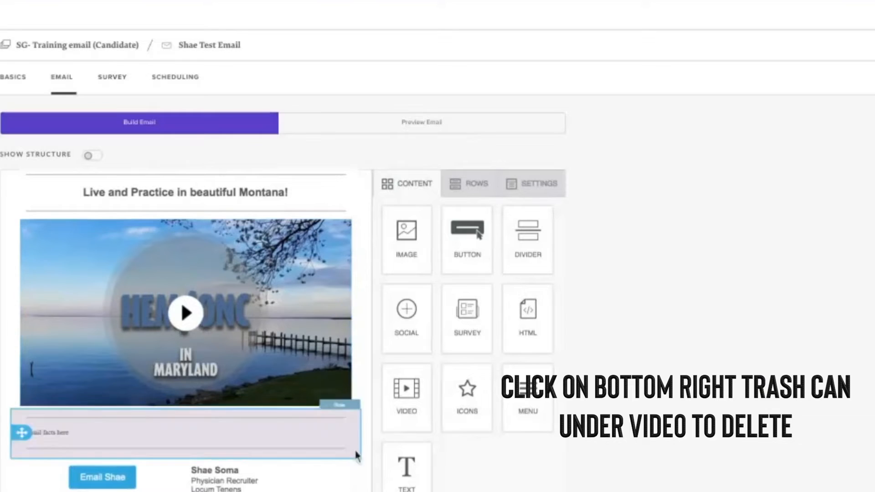
pyautogui.click(332, 377)
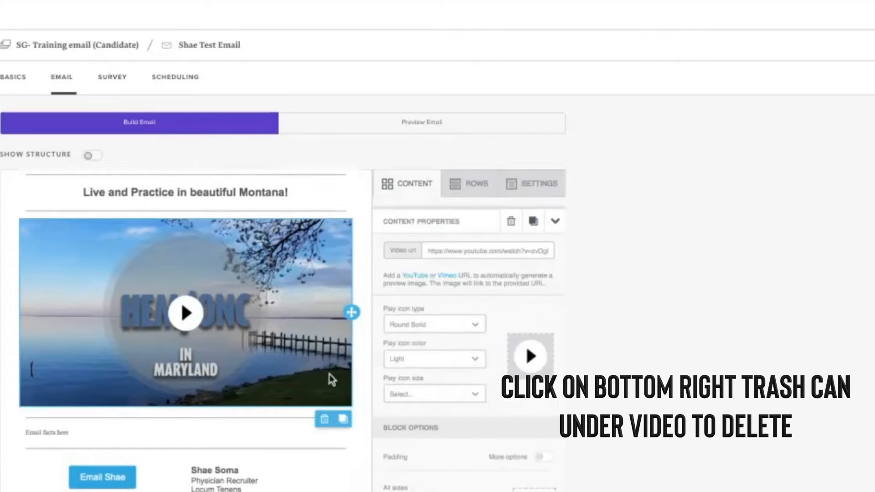
pyautogui.click(324, 420)
pyautogui.click(322, 487)
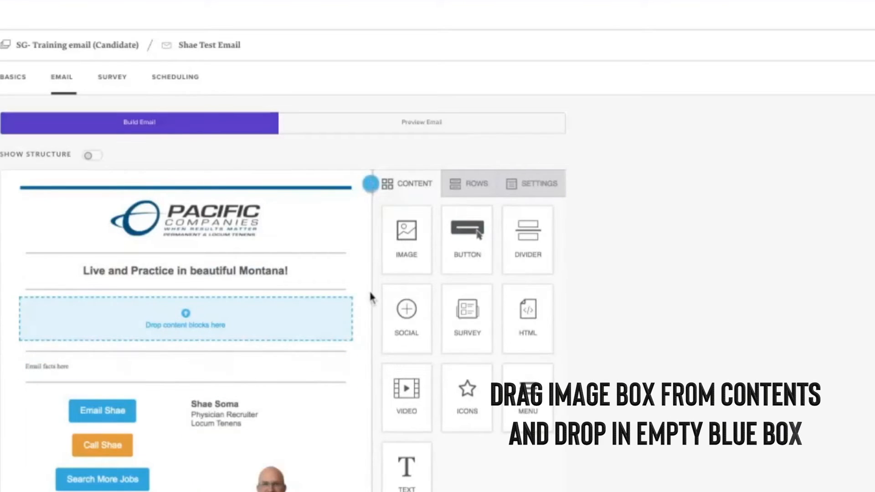
# Add an image block in the emptied row and insert the horse picture from the file manager.
pyautogui.moveTo(406, 232); pyautogui.dragTo(231, 314)
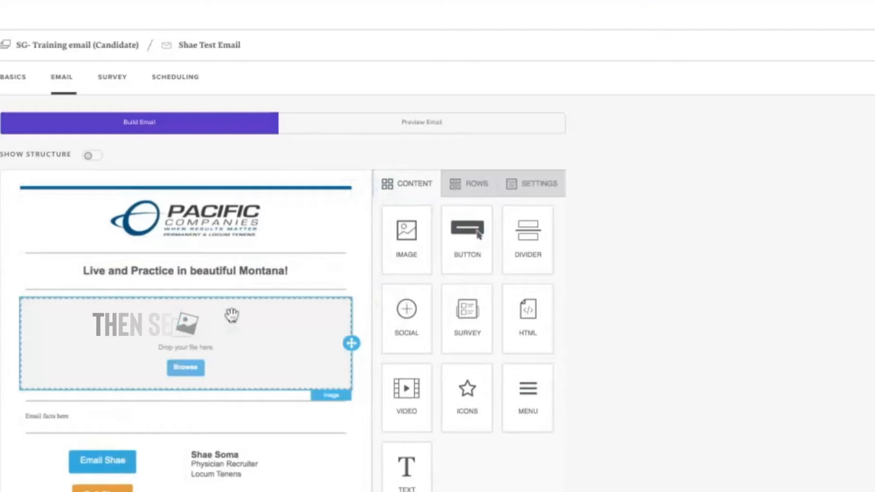
pyautogui.click(187, 367)
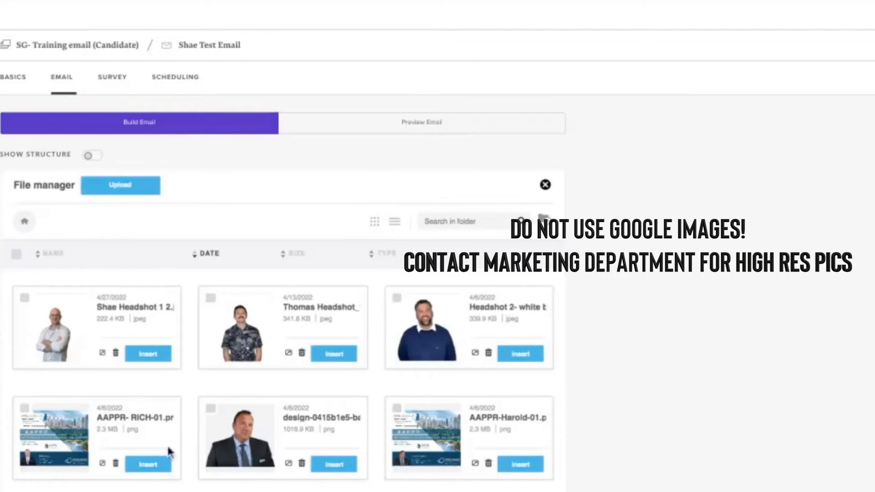
pyautogui.scroll(-3, 276, 401)
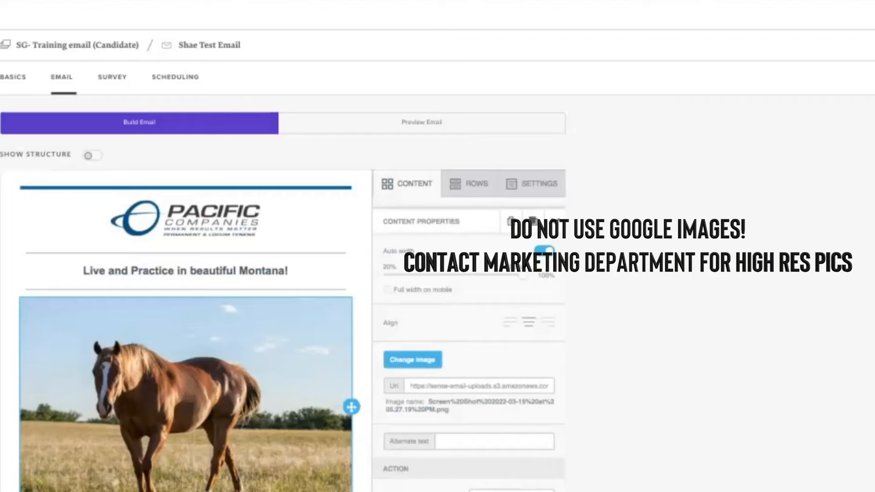
# Try the horse image at 95% width, and restore its automatic full width.
pyautogui.scroll(-3, 189, 400)
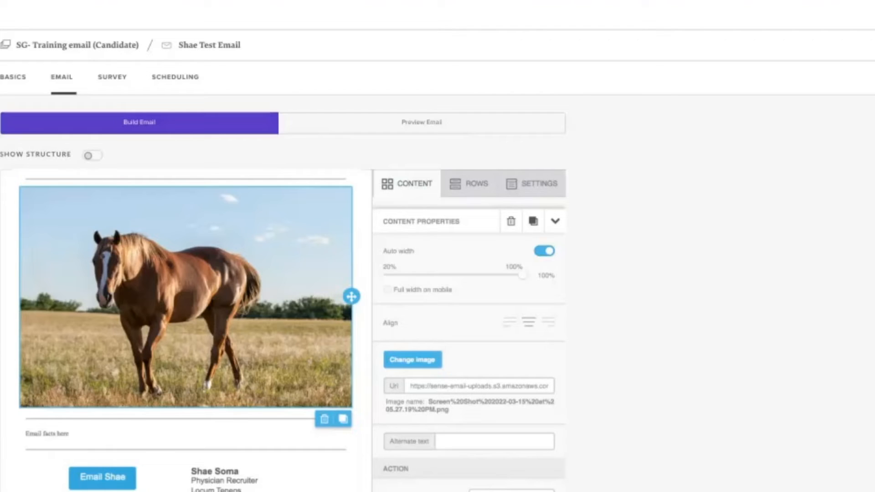
pyautogui.click(546, 252)
pyautogui.moveTo(523, 275); pyautogui.dragTo(518, 277)
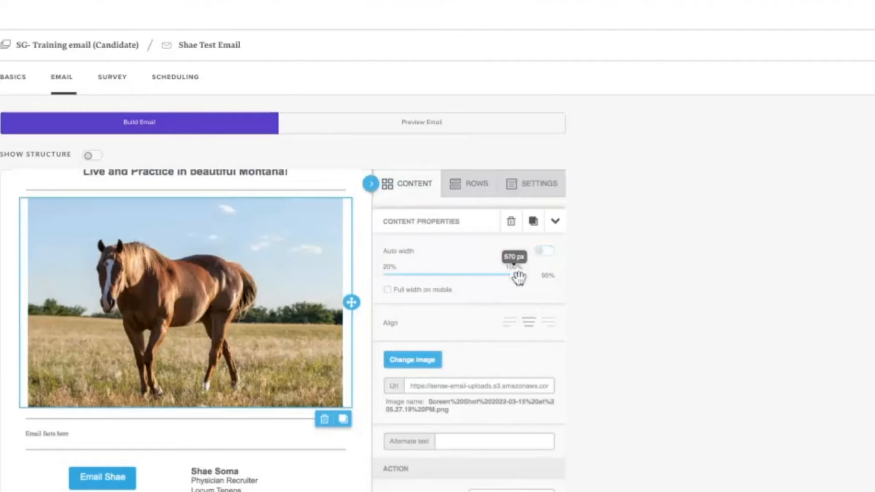
pyautogui.moveTo(514, 276)
pyautogui.mouseDown()
pyautogui.moveTo(471, 275)
pyautogui.moveTo(522, 275)
pyautogui.mouseUp()
pyautogui.click(544, 250)
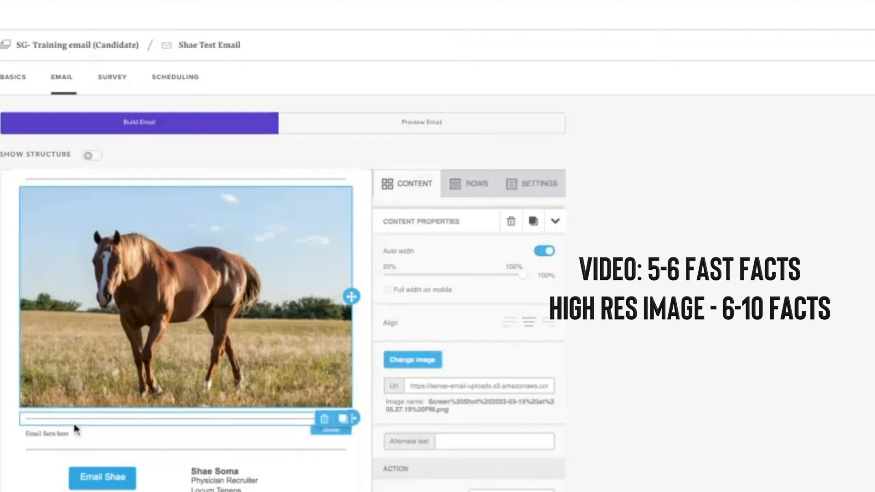
# Review the email's layout and check the touchpoint's basic settings, including the subject line.
pyautogui.scroll(2, 227, 186)
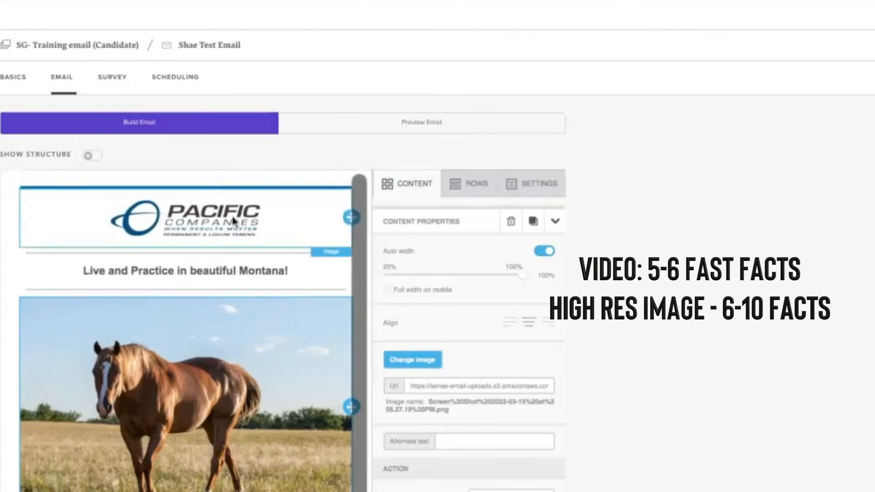
pyautogui.scroll(-2, 240, 283)
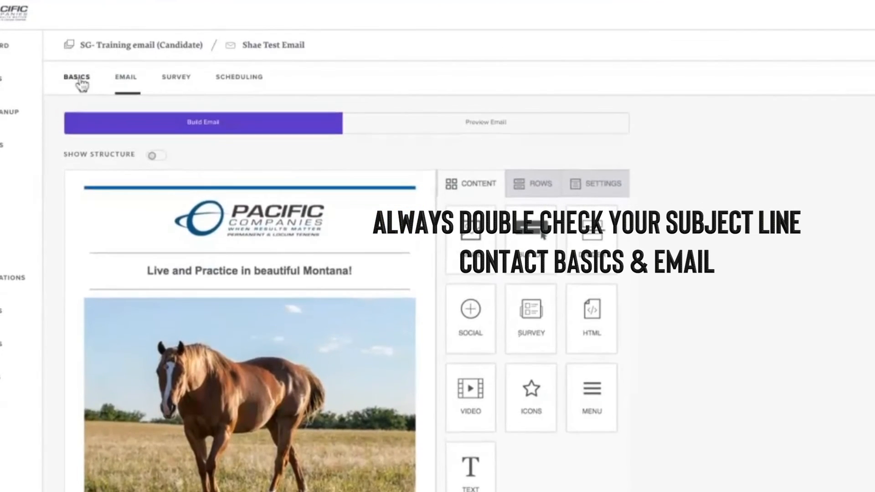
pyautogui.click(81, 83)
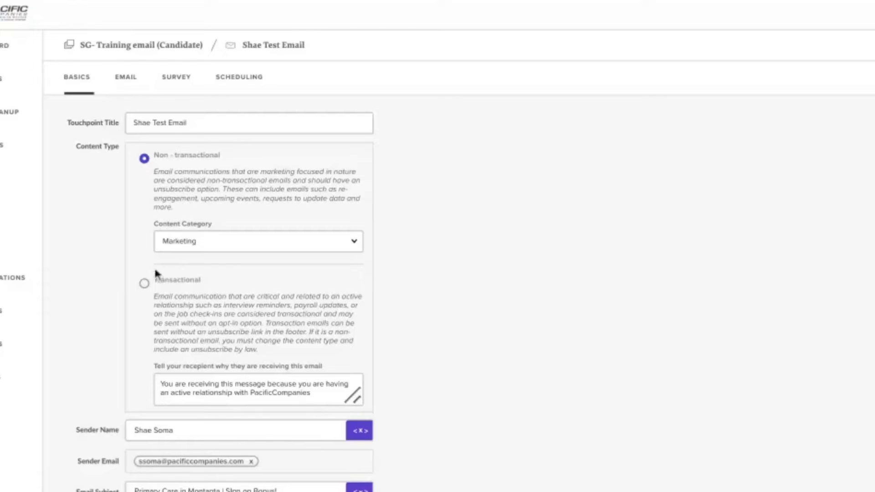
# Open the audience of the SG- Training email (Candidate) journey and add a rule on the candidate Categories field.
pyautogui.click(123, 51)
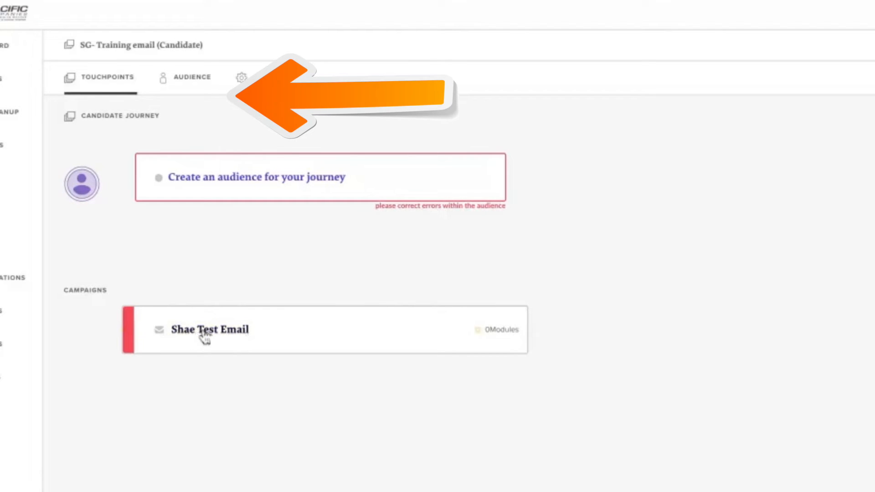
pyautogui.click(192, 82)
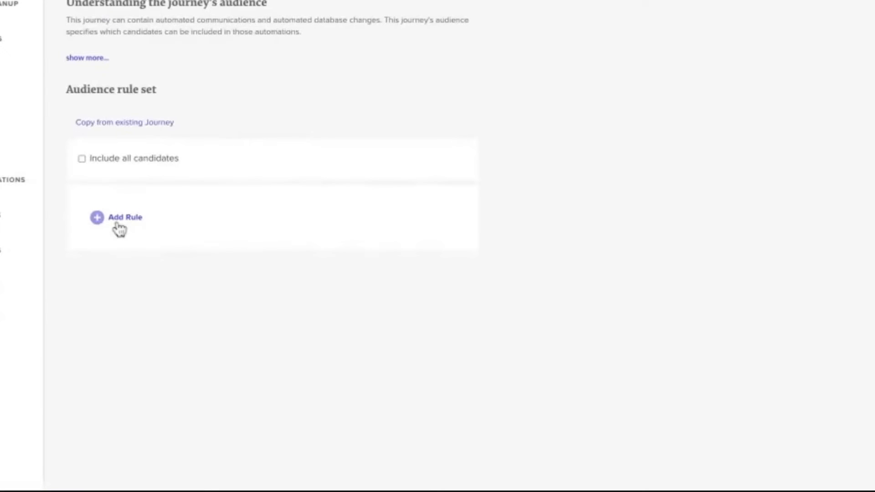
pyautogui.click(118, 226)
pyautogui.click(123, 224)
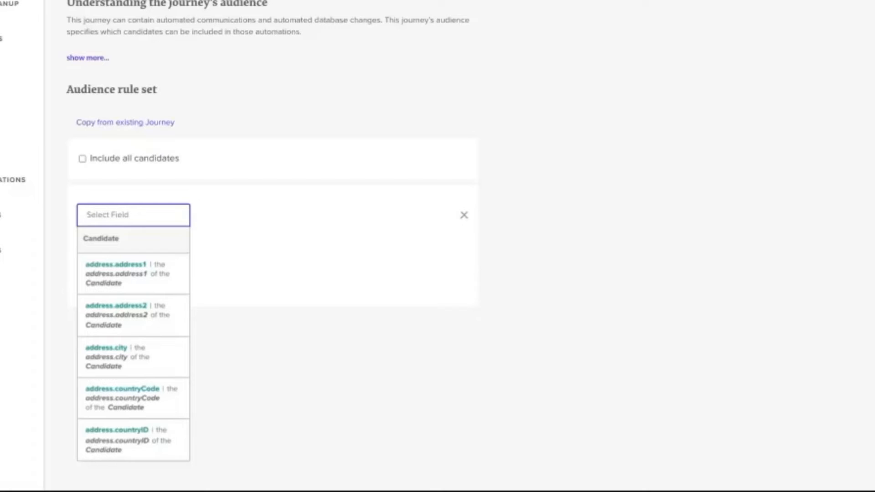
pyautogui.write('cata')
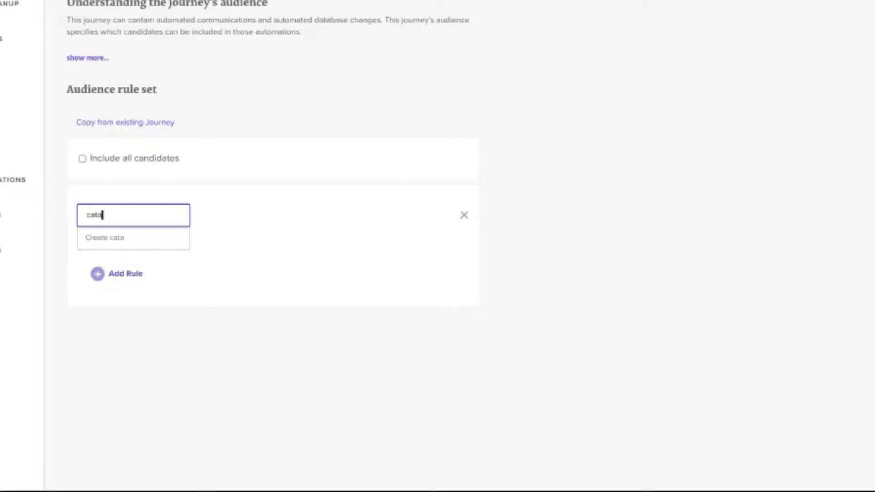
pyautogui.press('BackSpace')
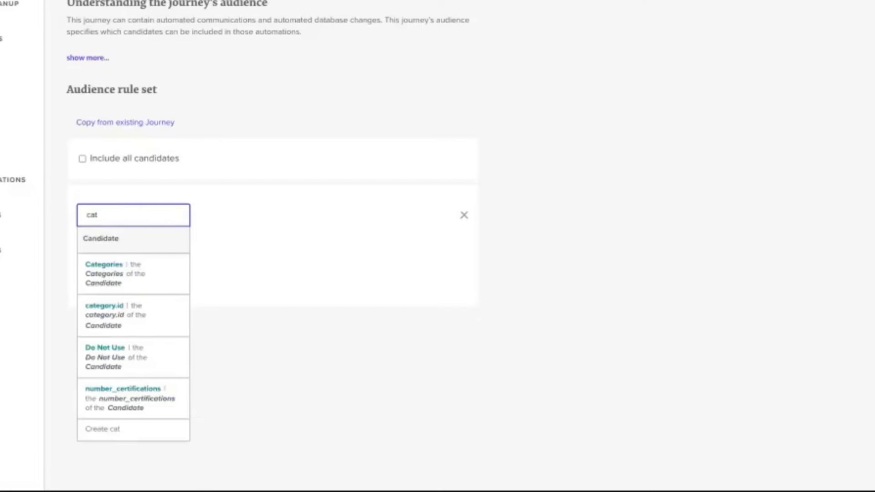
pyautogui.click(162, 282)
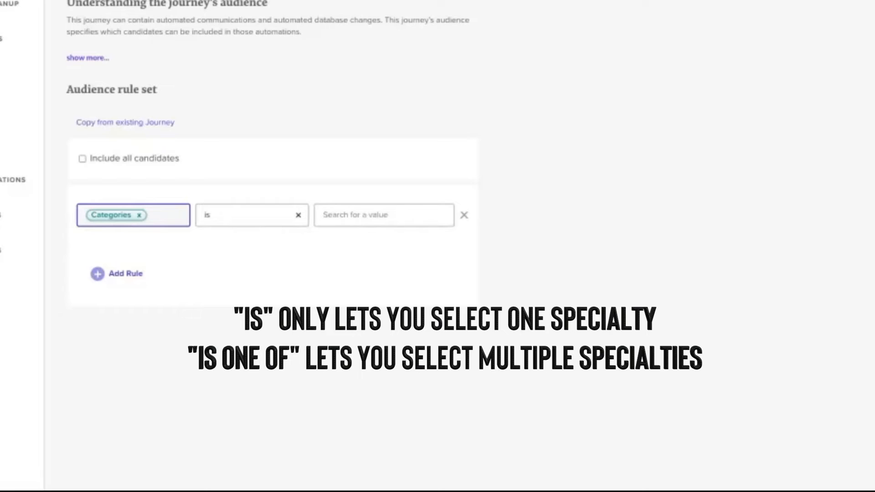
# Set the Categories rule's condition to "is one of" and add primary care as its value.
pyautogui.click(246, 215)
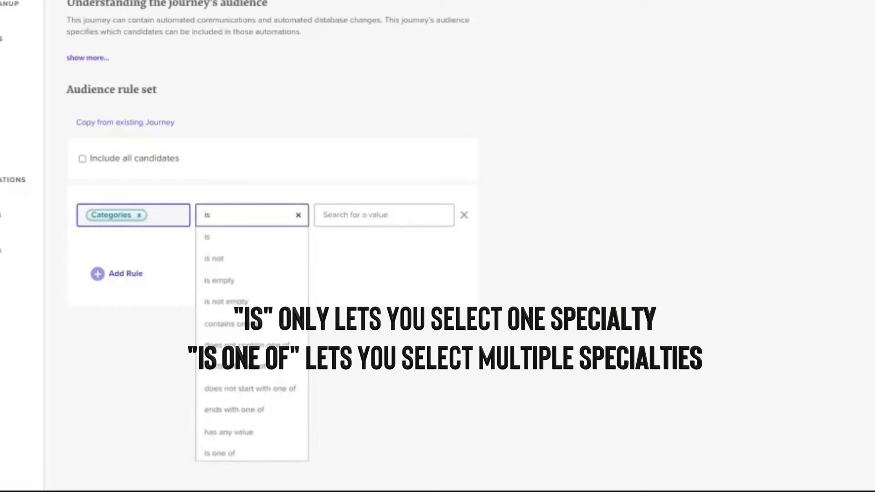
pyautogui.click(238, 454)
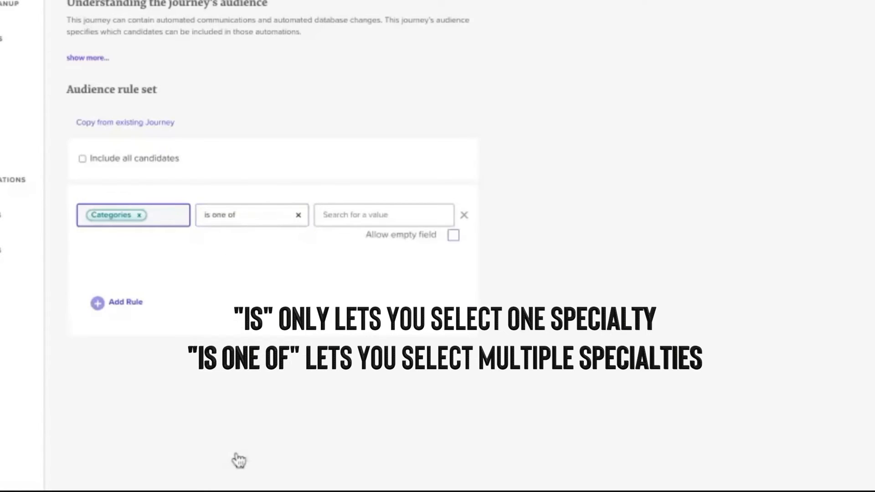
pyautogui.click(365, 222)
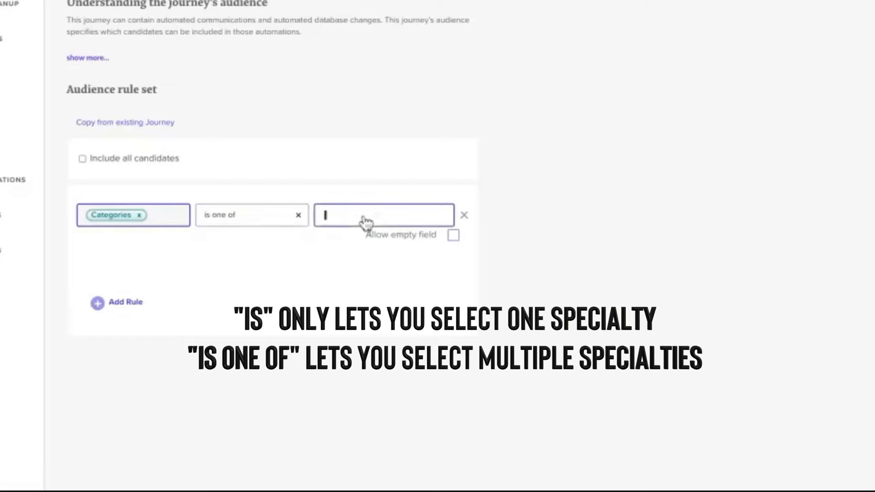
pyautogui.write('primar')
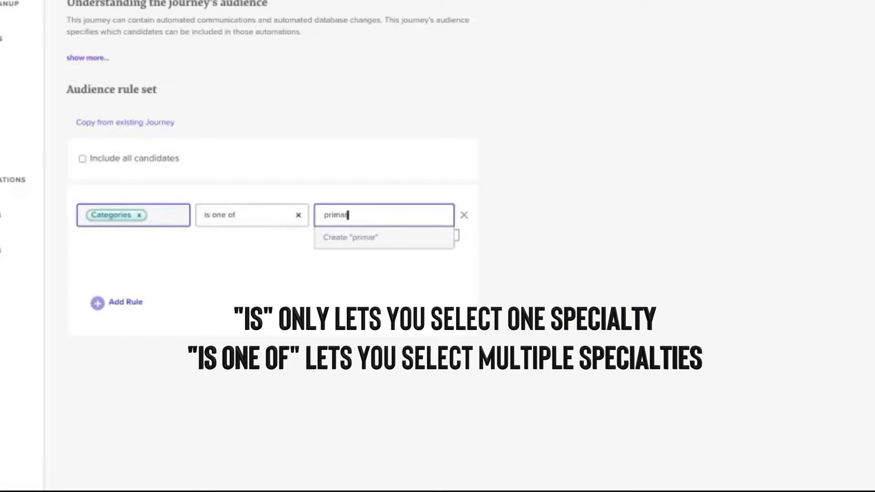
pyautogui.write('y care')
pyautogui.press('Return')
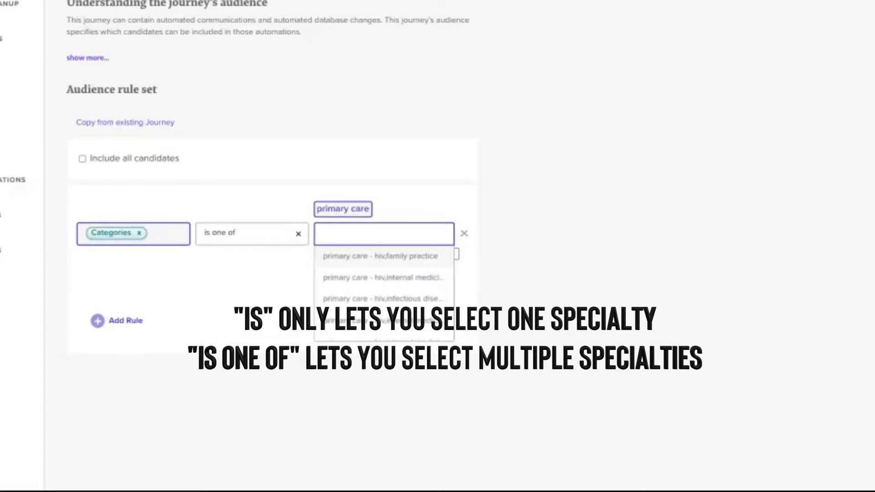
# Add family medicine, family medicine - emergency medicine, and primary care - hiv,internal medicine to the Categories rule's values.
pyautogui.write('family')
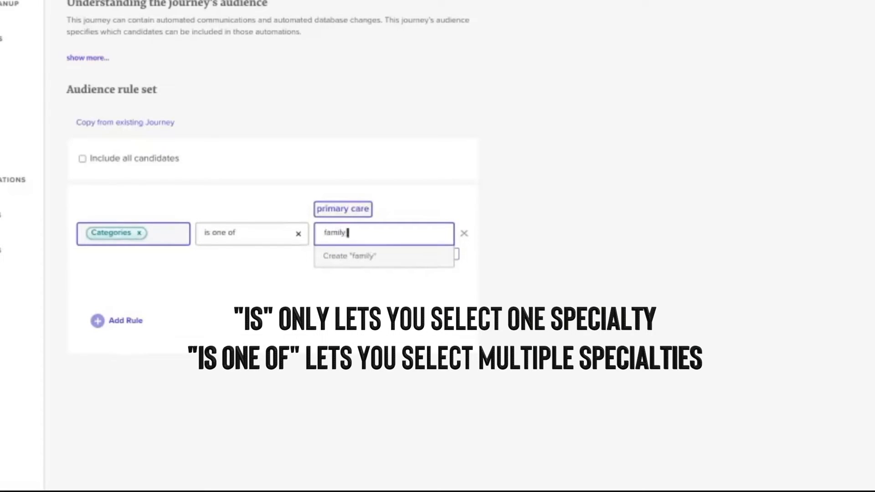
pyautogui.write(' medicine')
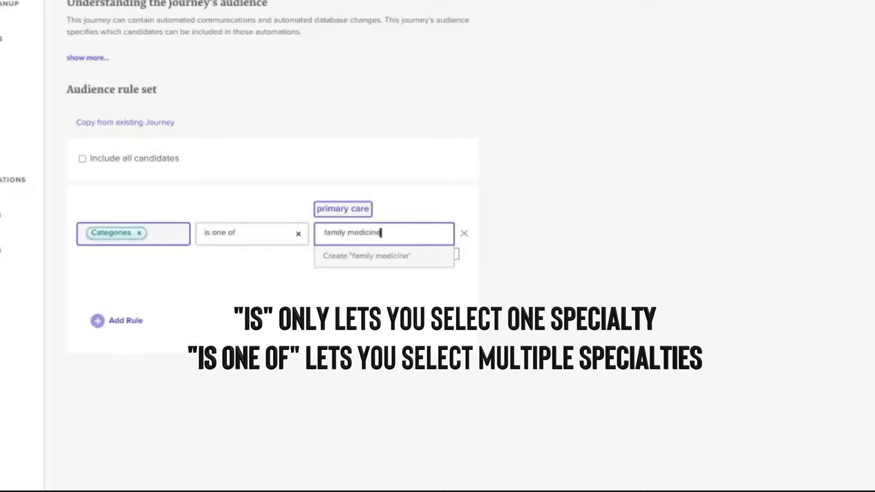
pyautogui.press('Return')
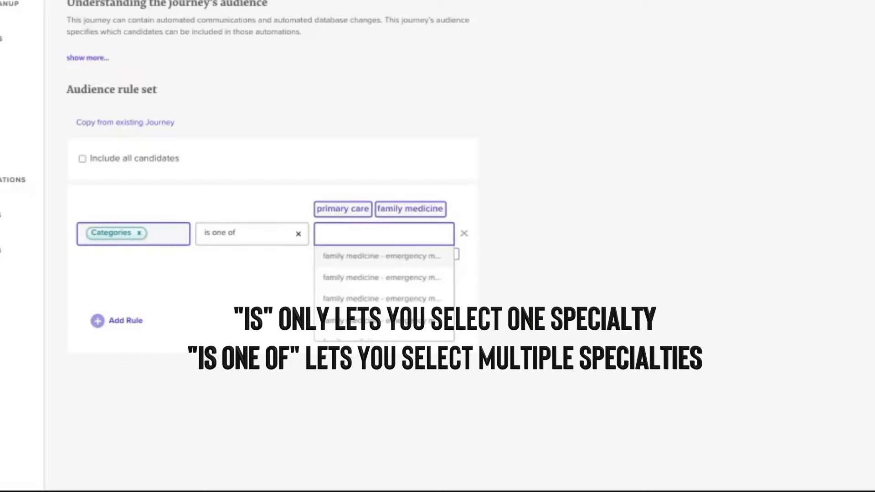
pyautogui.click(385, 275)
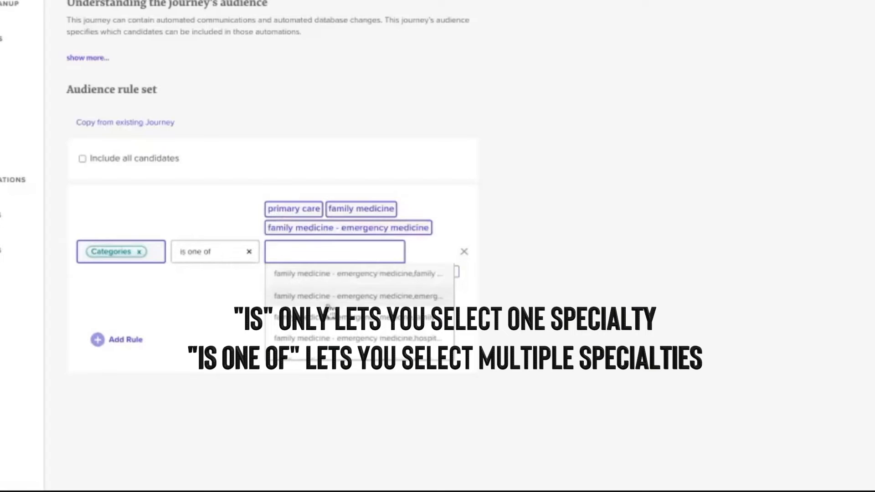
pyautogui.scroll(-3, 327, 335)
pyautogui.scroll(-1, 327, 335)
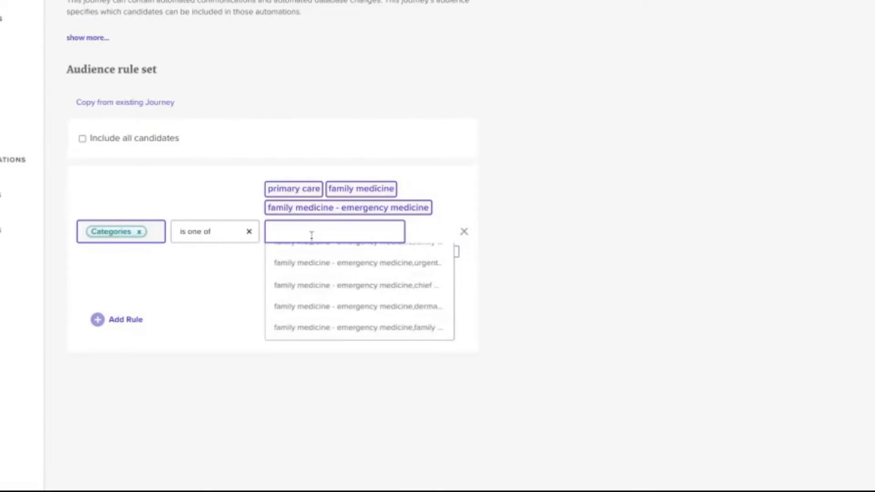
pyautogui.write('primary care')
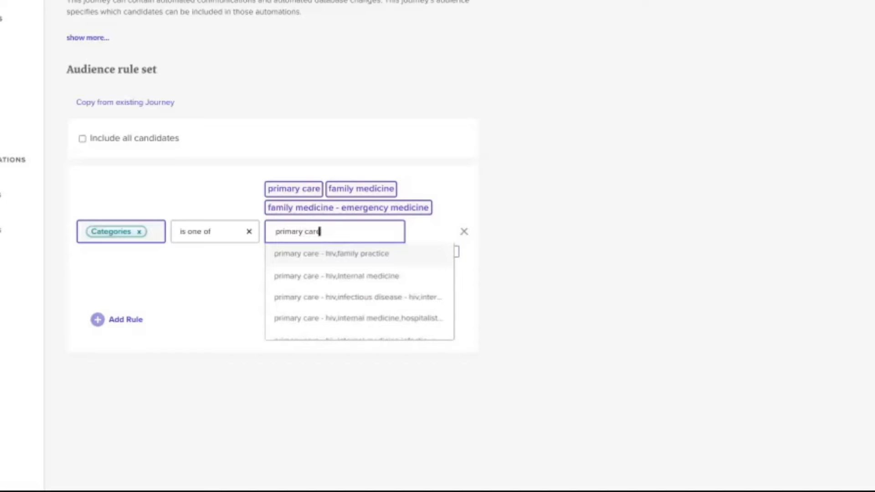
pyautogui.click(349, 286)
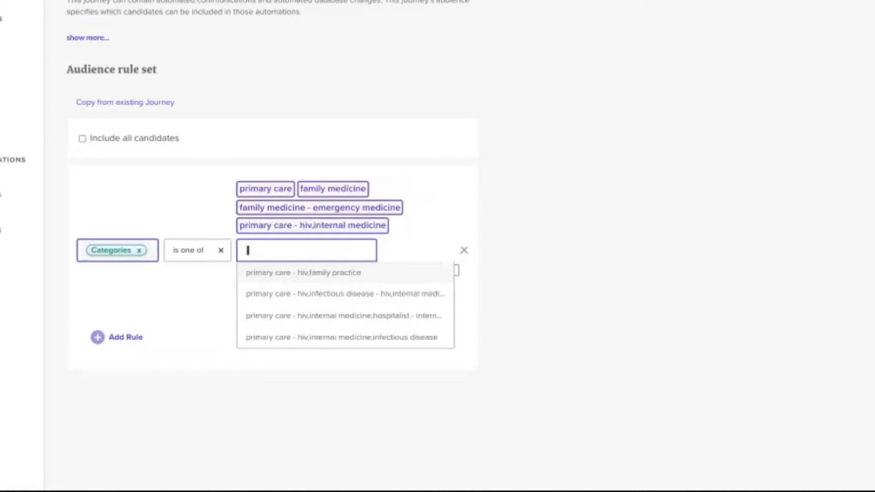
# Try internal medicine as another Categories value, look through its related specialties, and remove it again.
pyautogui.write('inter')
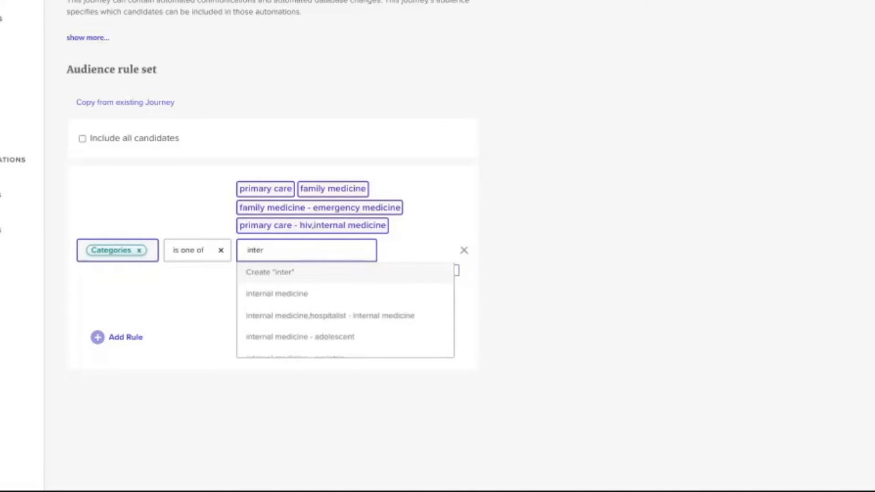
pyautogui.click(319, 295)
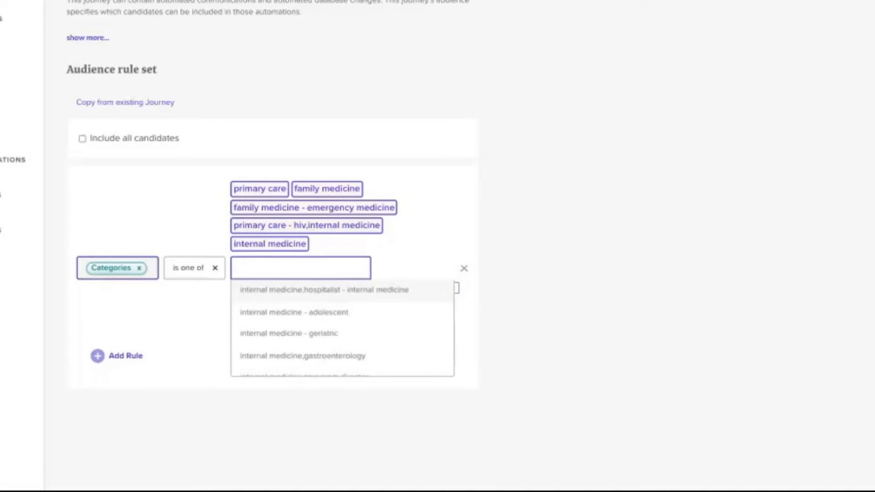
pyautogui.scroll(-3, 323, 342)
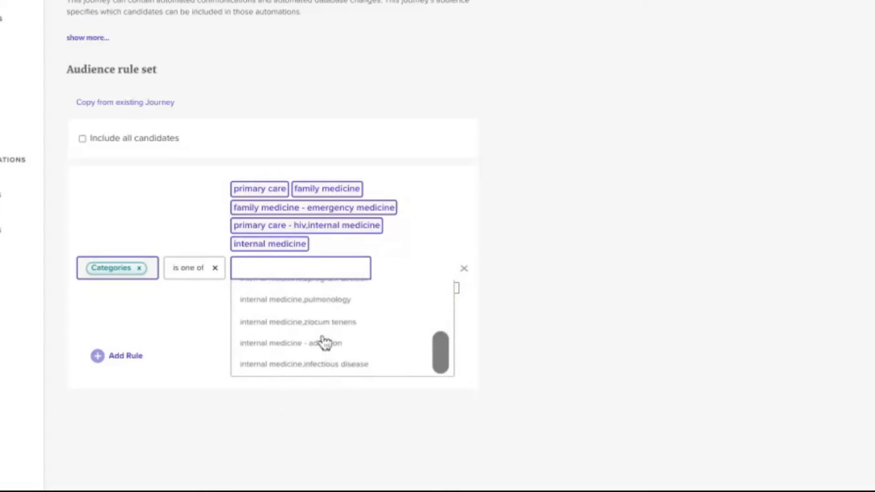
pyautogui.scroll(3, 323, 342)
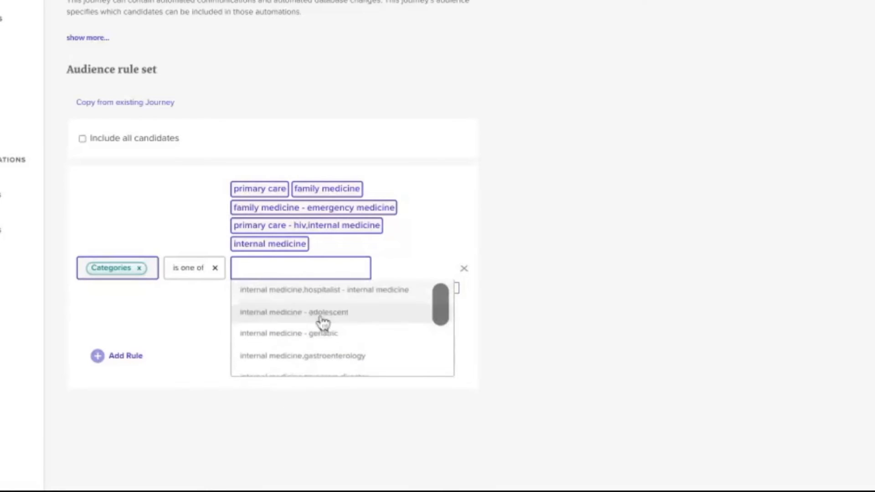
pyautogui.click(280, 245)
pyautogui.click(283, 252)
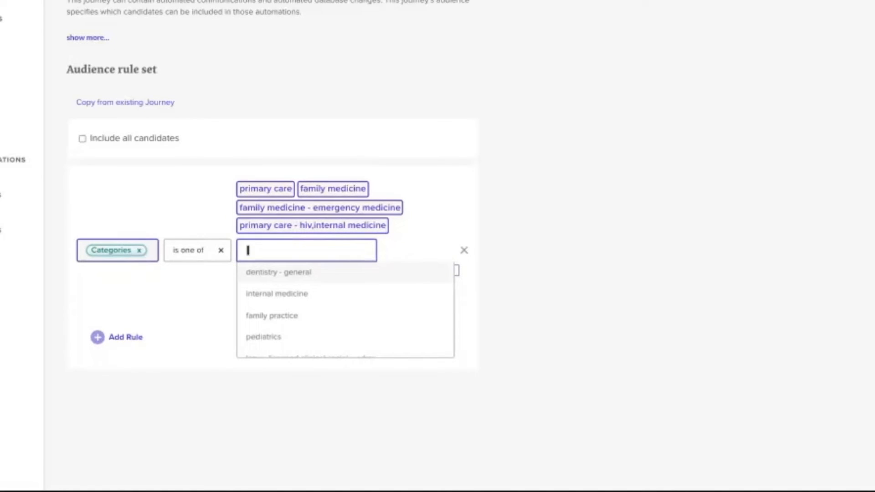
# Add family practice to the Categories rule's values and close the list of suggested specialties.
pyautogui.click(267, 316)
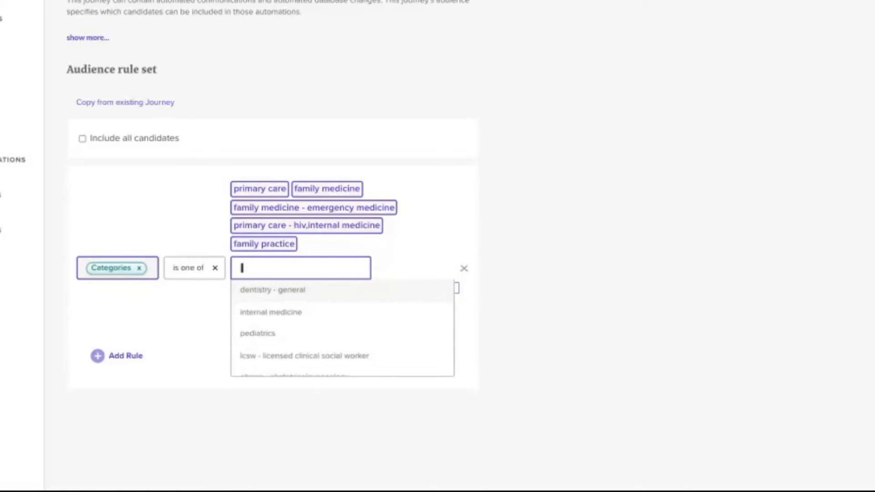
pyautogui.scroll(-2, 327, 337)
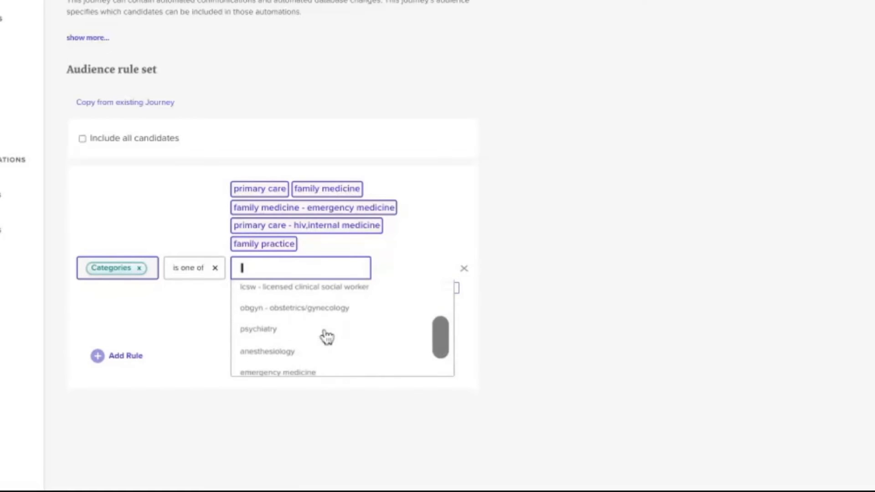
pyautogui.click(510, 181)
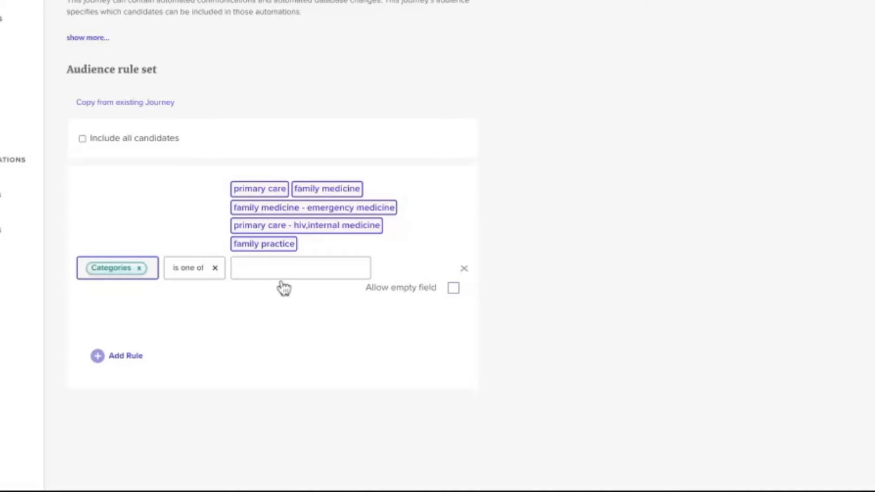
# Add a second audience rule requiring the candidate's State Licensure to be montana.
pyautogui.click(115, 362)
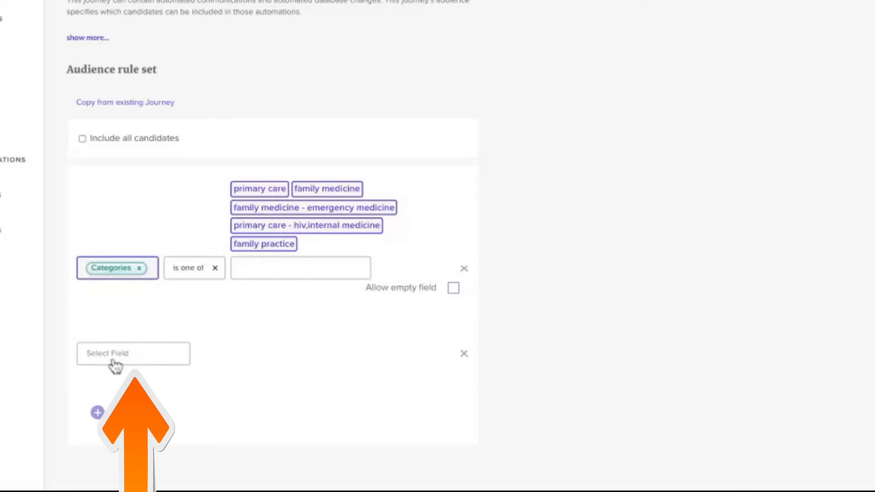
pyautogui.click(114, 360)
pyautogui.write('lice')
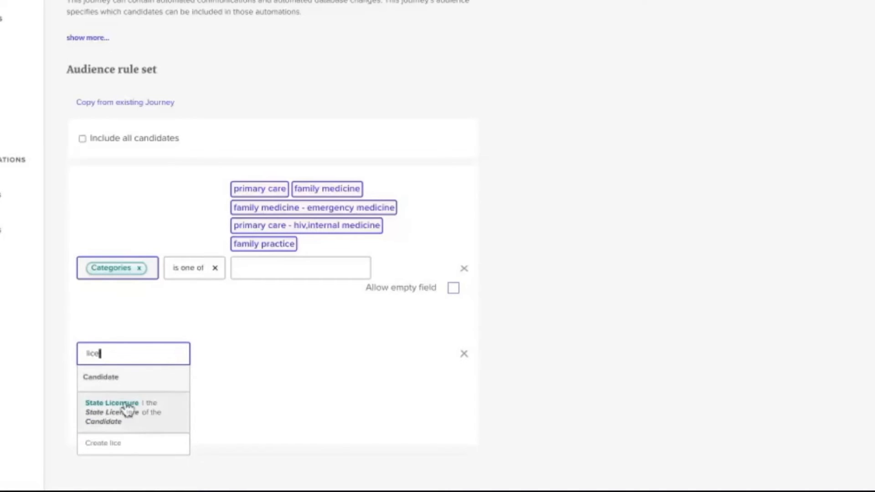
pyautogui.click(141, 432)
pyautogui.click(367, 363)
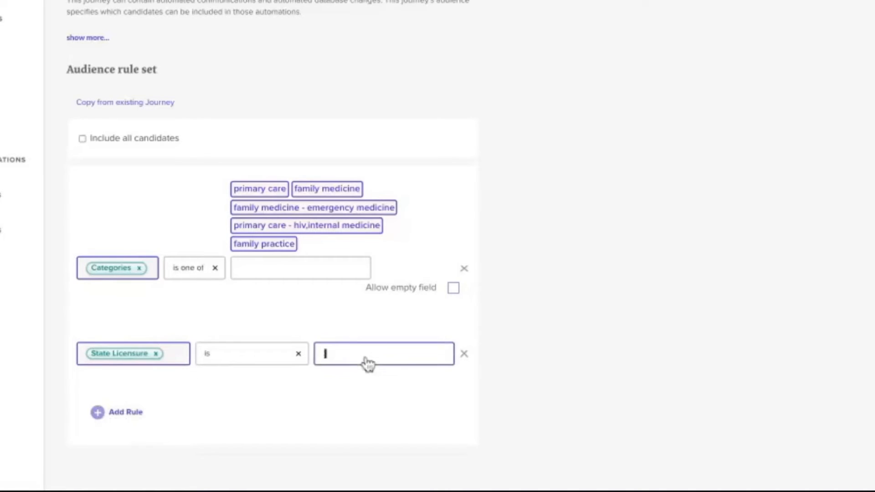
pyautogui.write('mont')
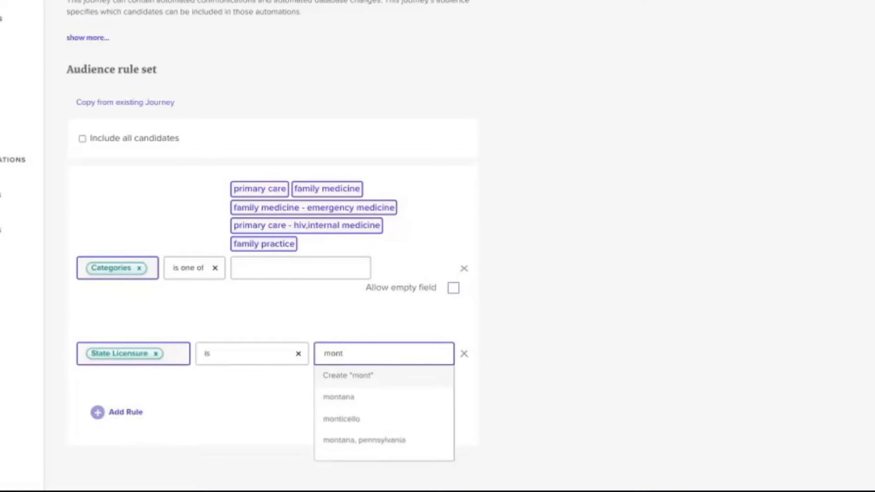
pyautogui.click(365, 397)
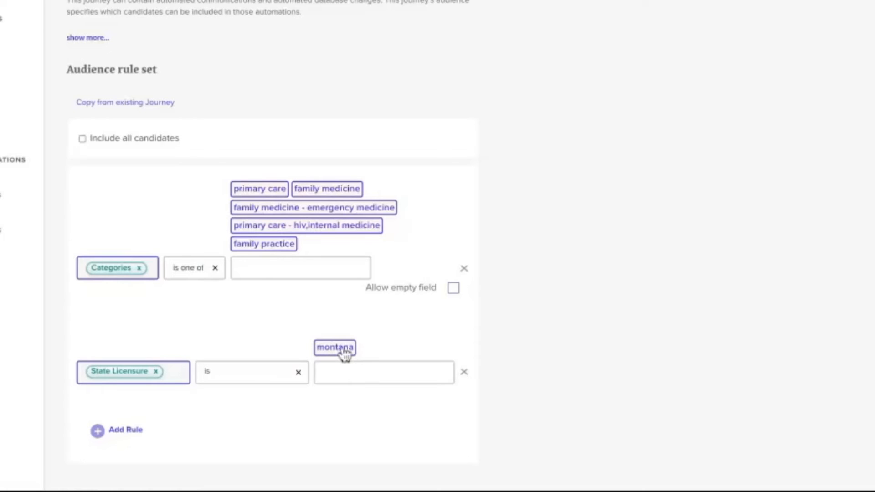
# Add a third audience rule on the candidate's own lastName field.
pyautogui.click(126, 430)
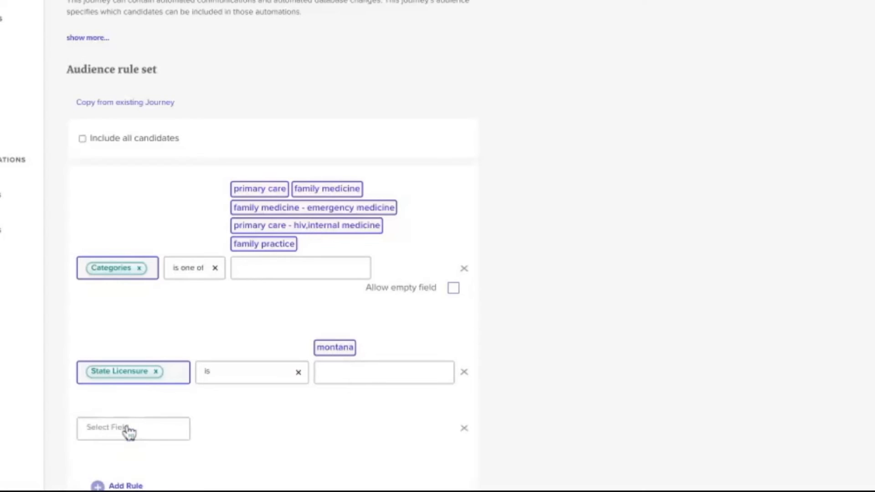
pyautogui.click(128, 432)
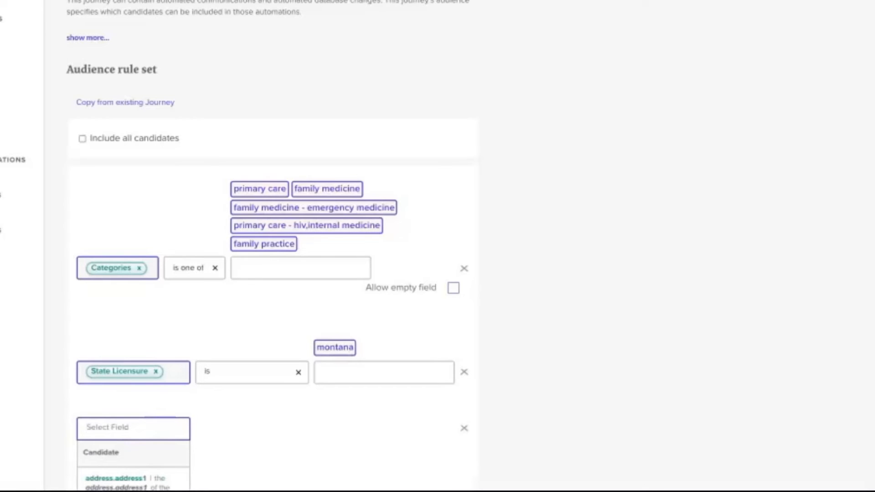
pyautogui.write('last')
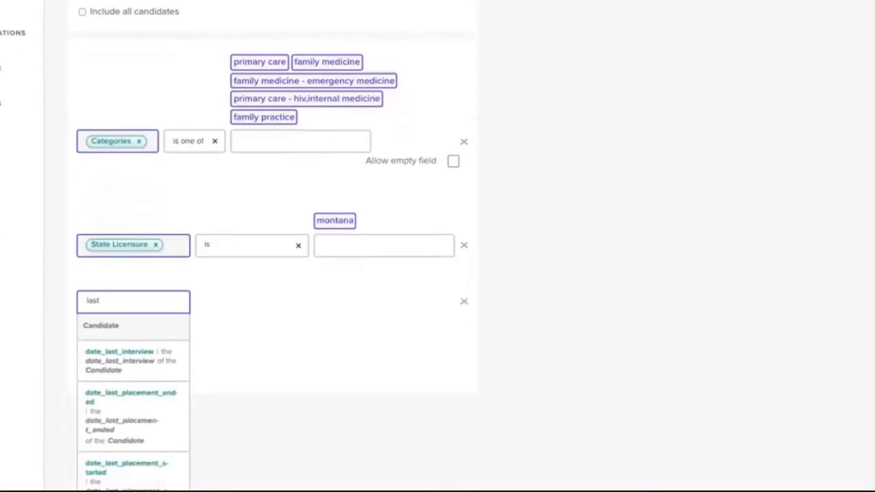
pyautogui.write(' name')
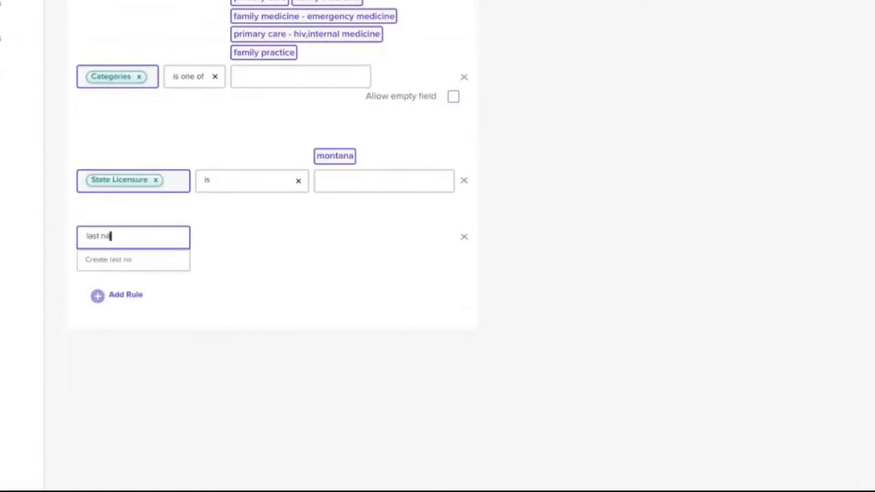
pyautogui.press('BackSpace')
pyautogui.press('BackSpace')
pyautogui.press('BackSpace')
pyautogui.press('BackSpace')
pyautogui.press('BackSpace')
pyautogui.scroll(-3, 141, 389)
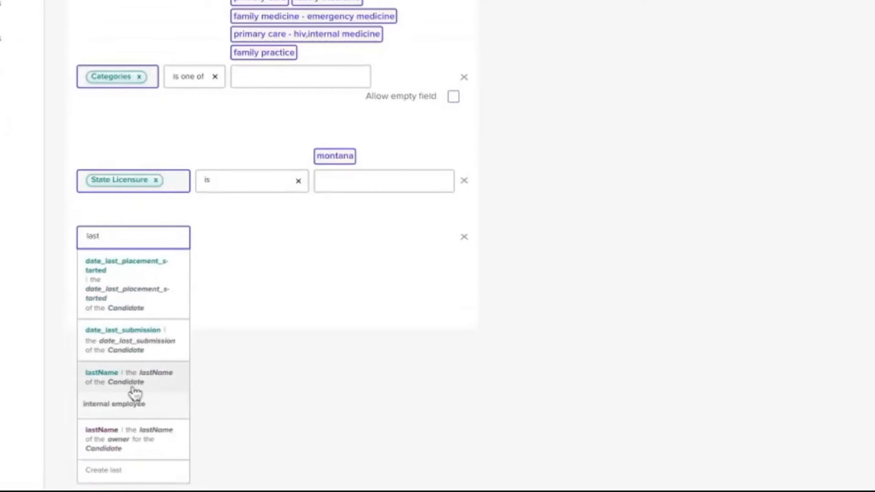
pyautogui.click(132, 390)
# Make the lastName rule match candidates whose last name starts with one of A, B, C, D, E or F.
pyautogui.click(276, 238)
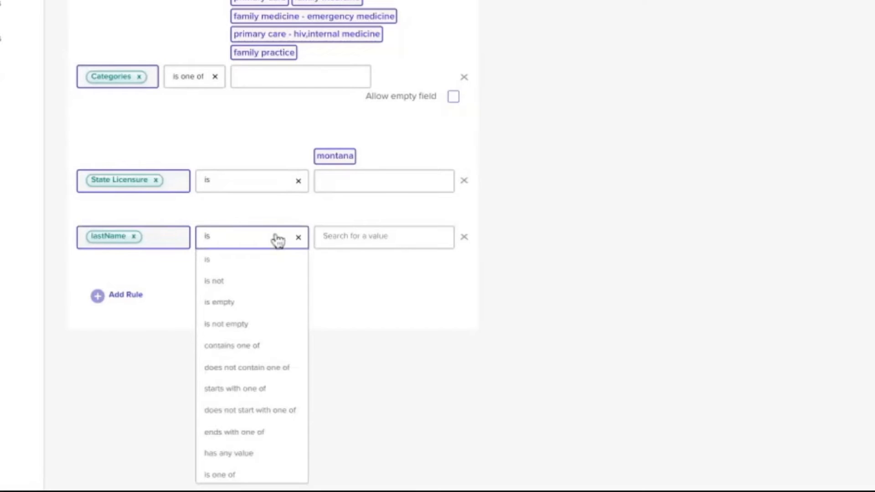
pyautogui.click(269, 392)
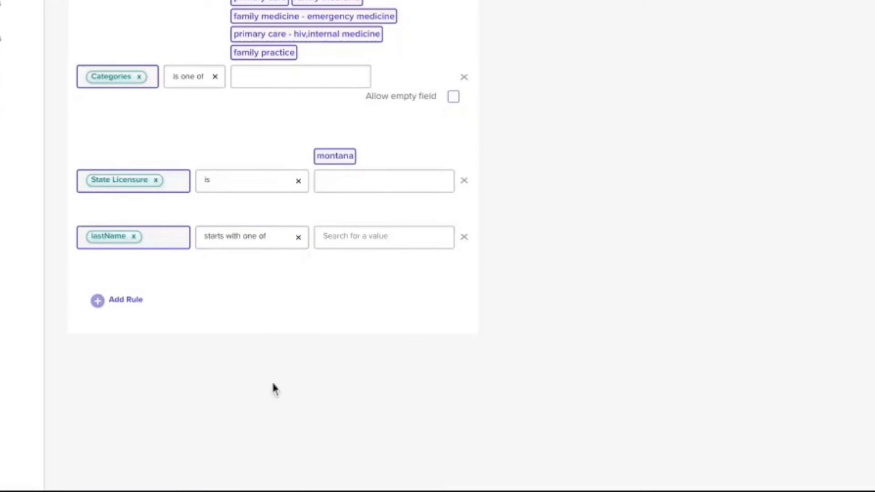
pyautogui.click(360, 247)
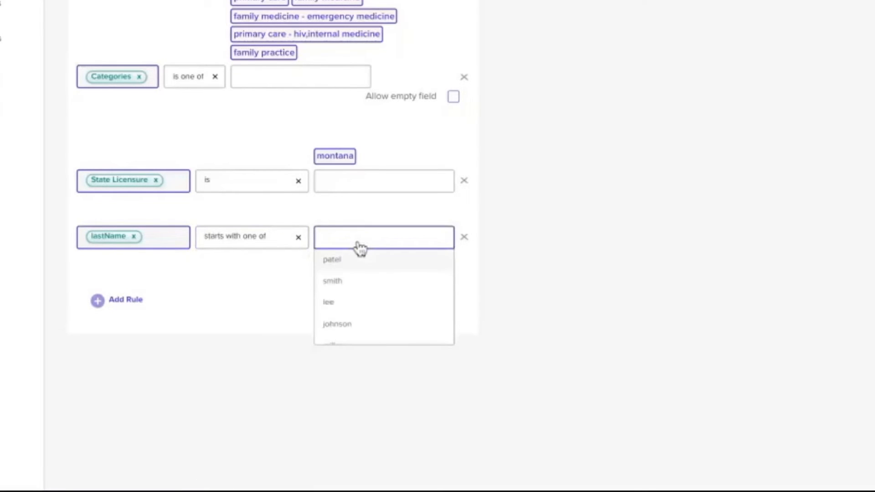
pyautogui.write('A')
pyautogui.press('Return')
pyautogui.write('B')
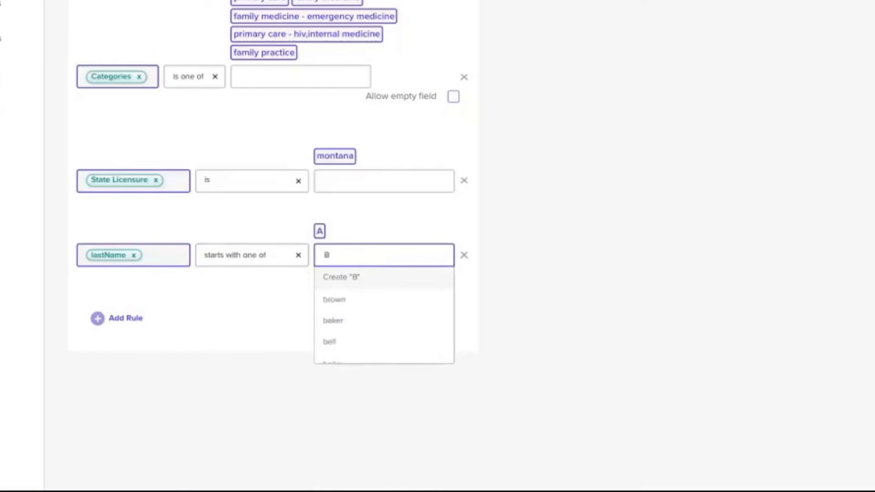
pyautogui.press('Return')
pyautogui.write('C')
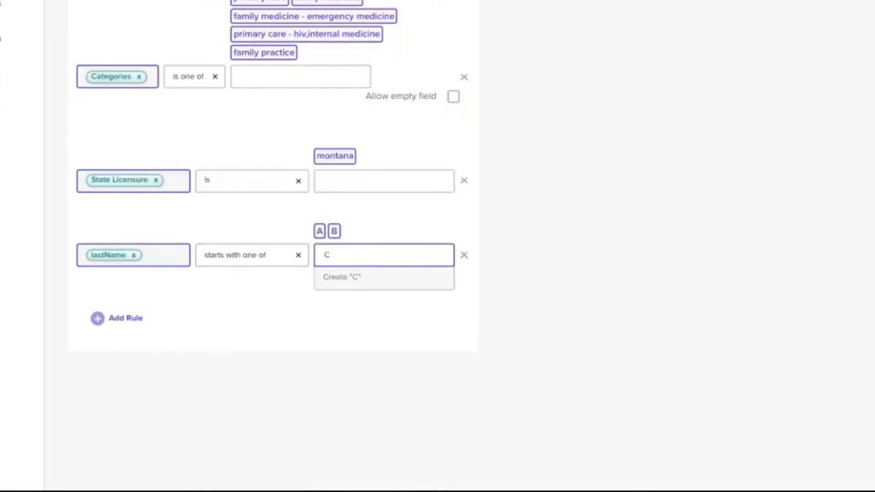
pyautogui.press('Return')
pyautogui.write('D')
pyautogui.press('Return')
pyautogui.write('E')
pyautogui.press('Return')
pyautogui.write('F')
pyautogui.press('Return')
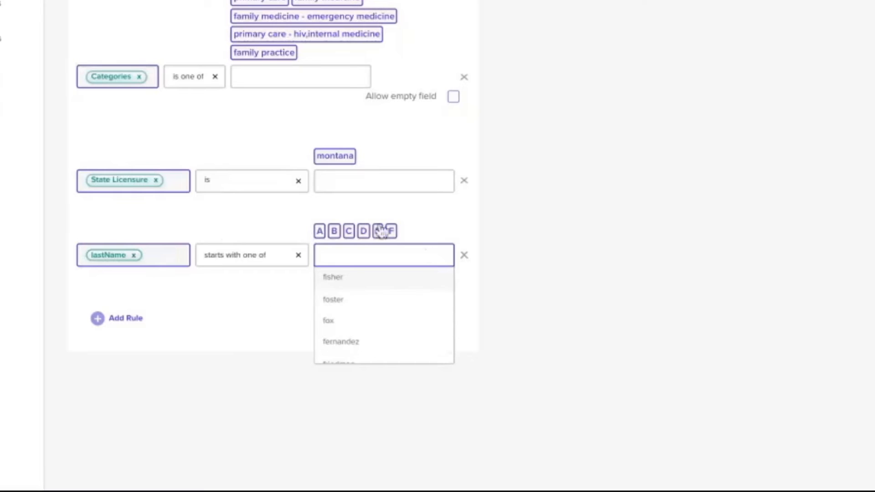
pyautogui.click(537, 336)
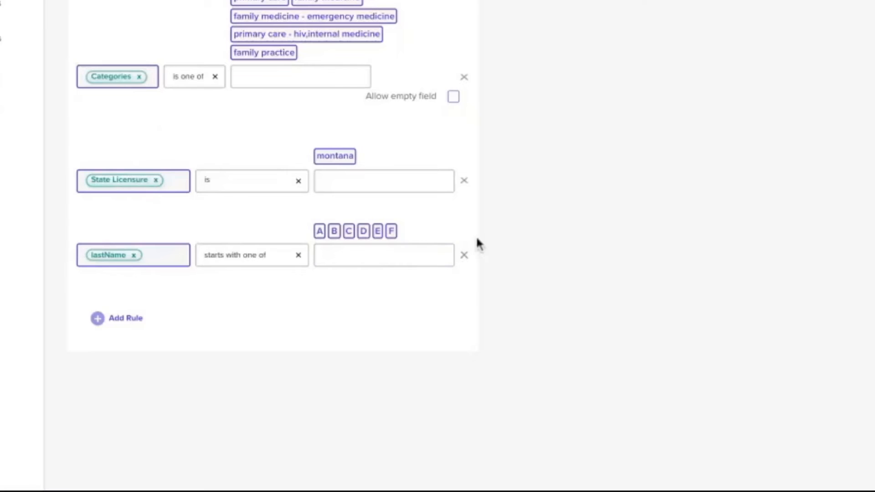
# Try a further audience rule requiring the candidate's address.state to be MONTANA, and remove that rule again.
pyautogui.click(123, 318)
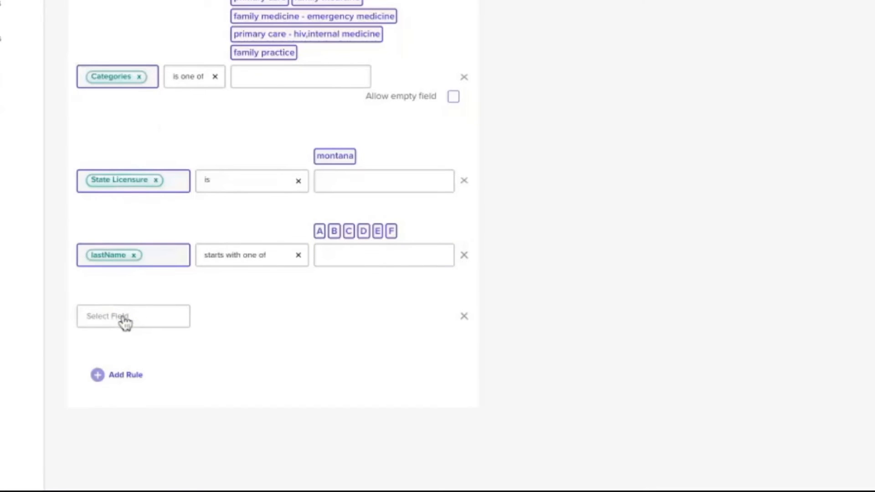
pyautogui.click(125, 321)
pyautogui.write('STATE')
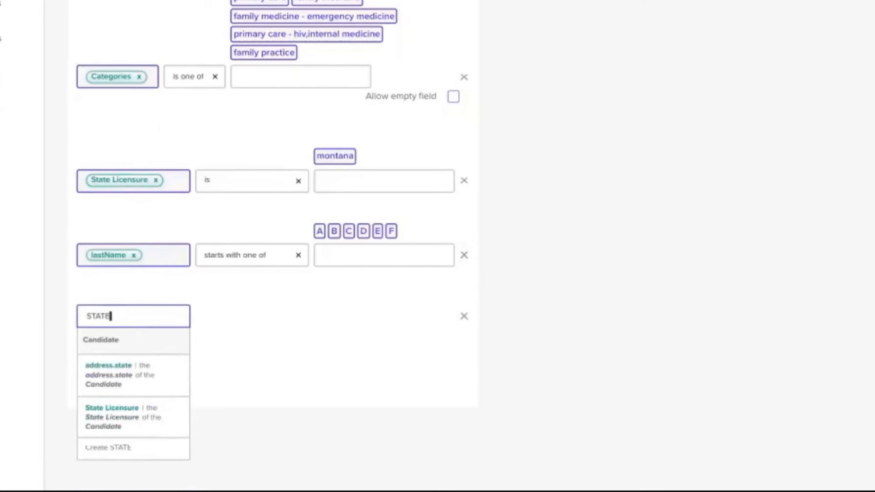
pyautogui.click(119, 387)
pyautogui.click(261, 322)
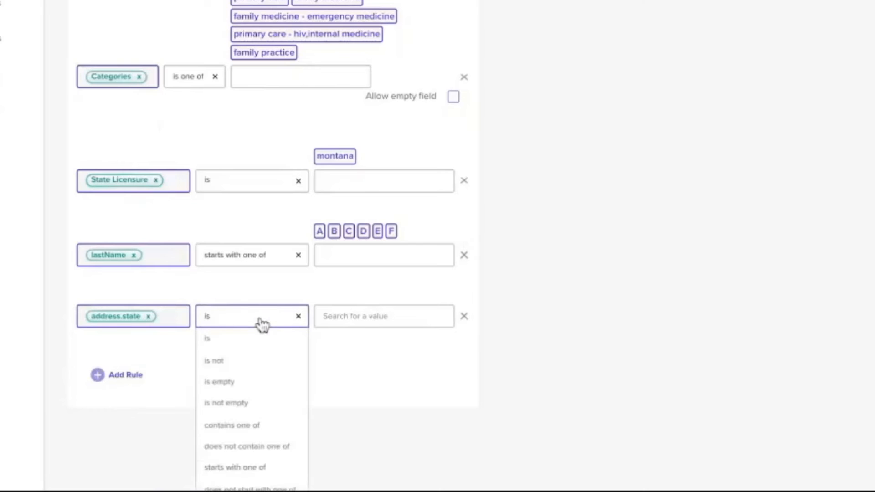
pyautogui.click(344, 320)
pyautogui.write('MONTANA')
pyautogui.press('Return')
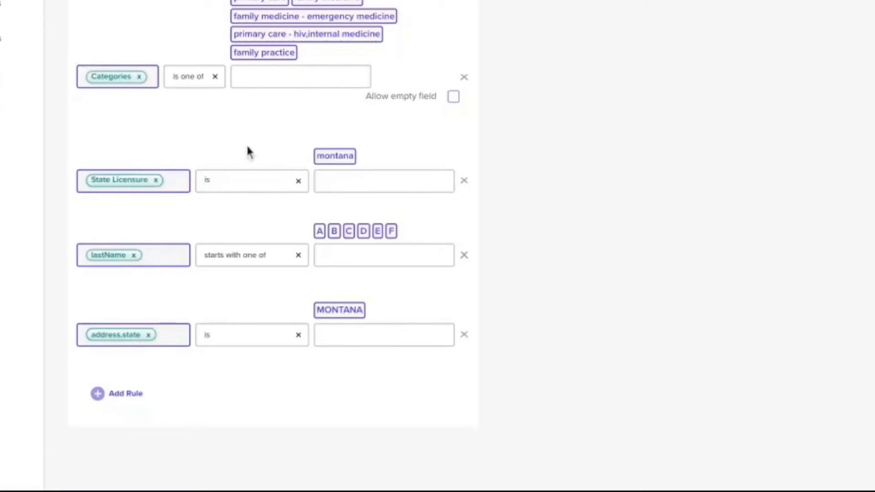
pyautogui.click(463, 335)
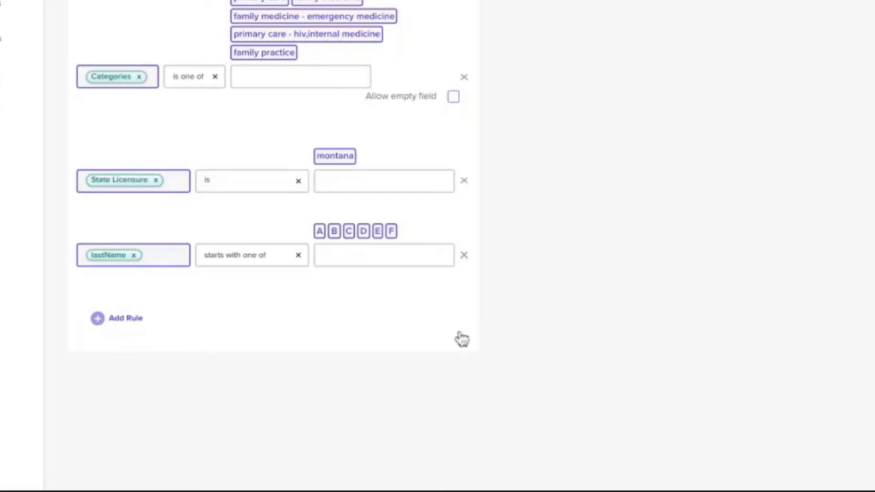
# Add another blank audience rule and look through the full list of candidate and internal employee fields it offers.
pyautogui.click(129, 318)
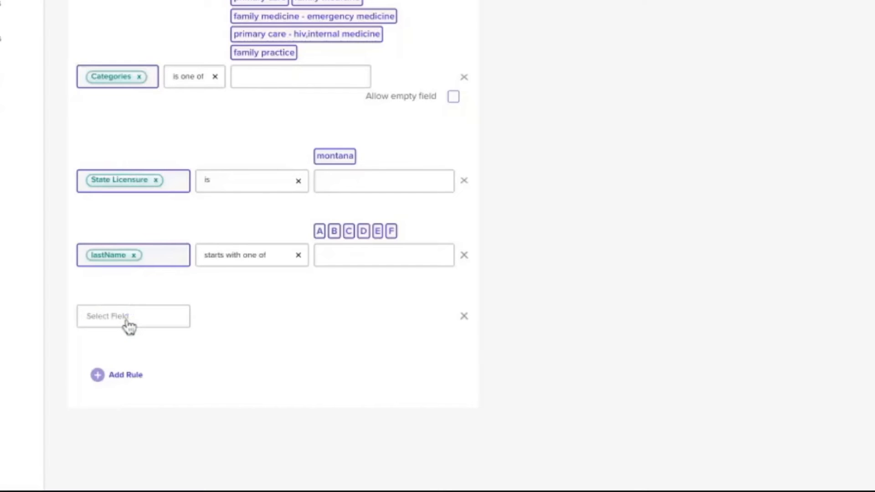
pyautogui.click(129, 325)
pyautogui.scroll(-4, 137, 392)
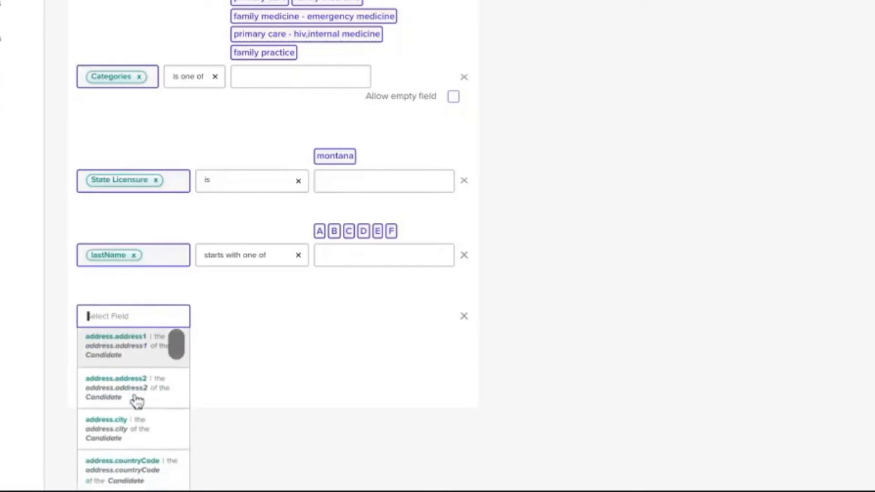
pyautogui.scroll(-6, 137, 401)
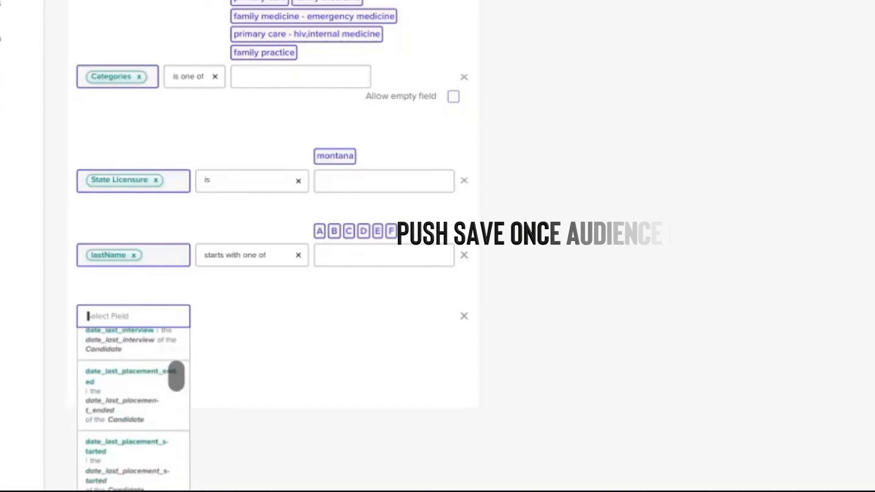
pyautogui.scroll(-6, 134, 406)
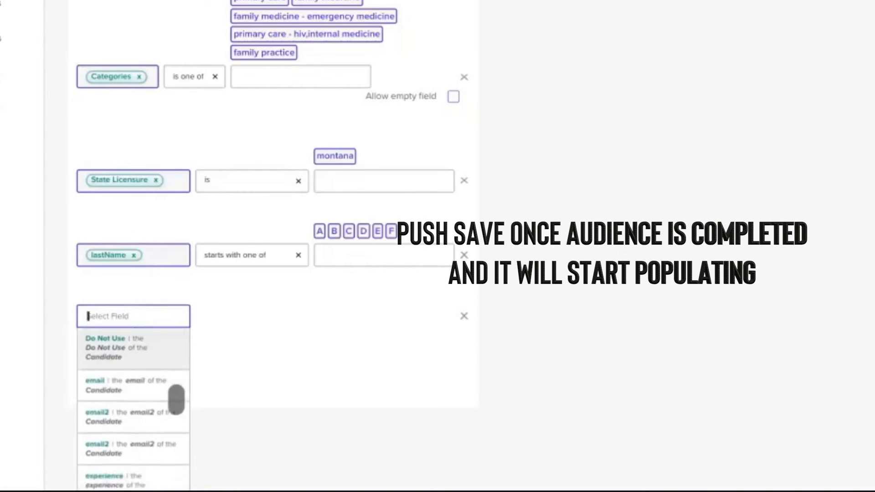
pyautogui.scroll(-8, 134, 408)
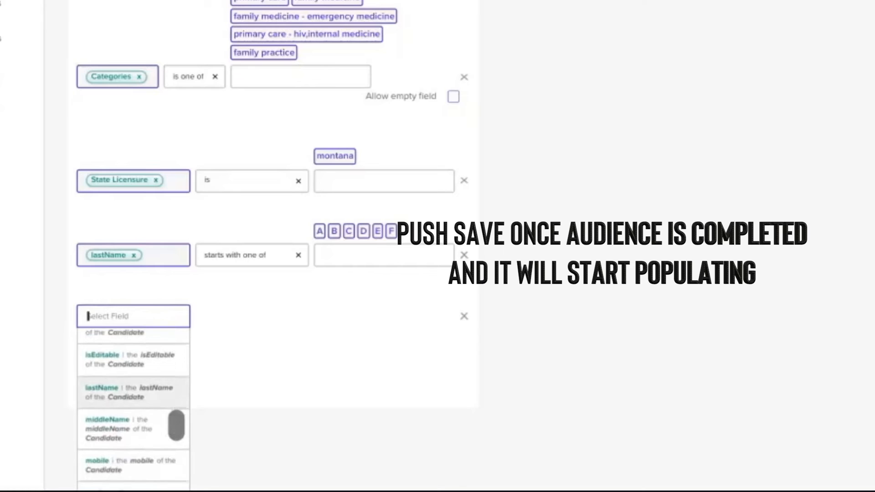
pyautogui.scroll(-8, 134, 408)
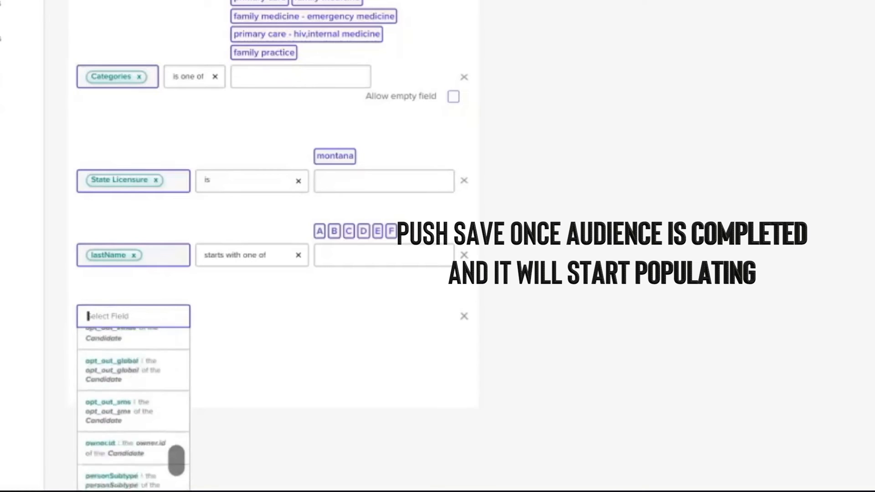
pyautogui.scroll(-8, 133, 408)
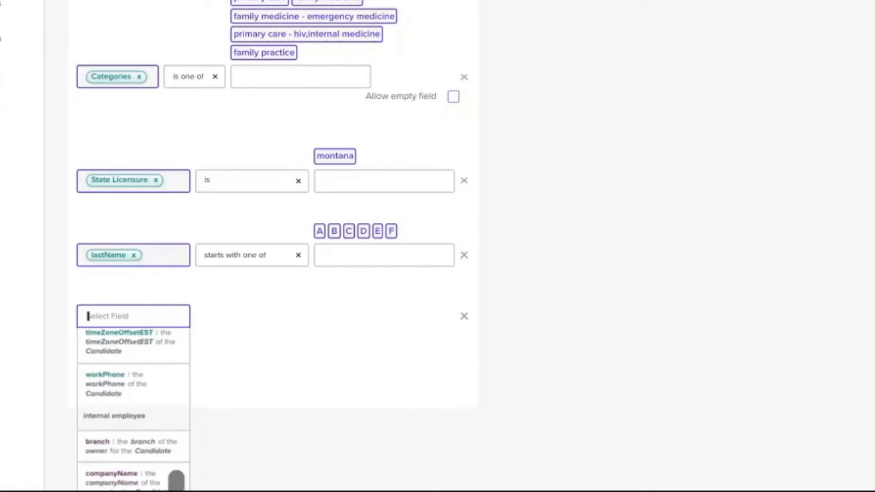
pyautogui.scroll(-5, 134, 408)
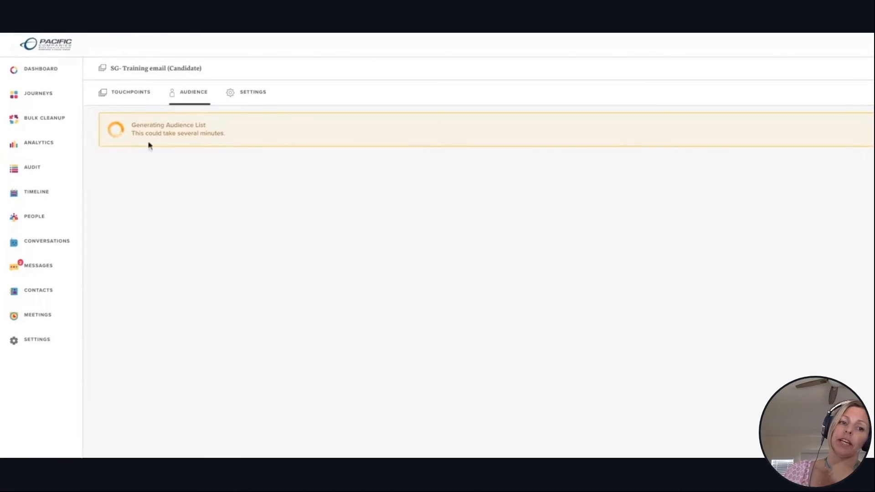
# Open the test email from the journey's touchpoints and go over its layout down to the horse photo.
pyautogui.click(123, 96)
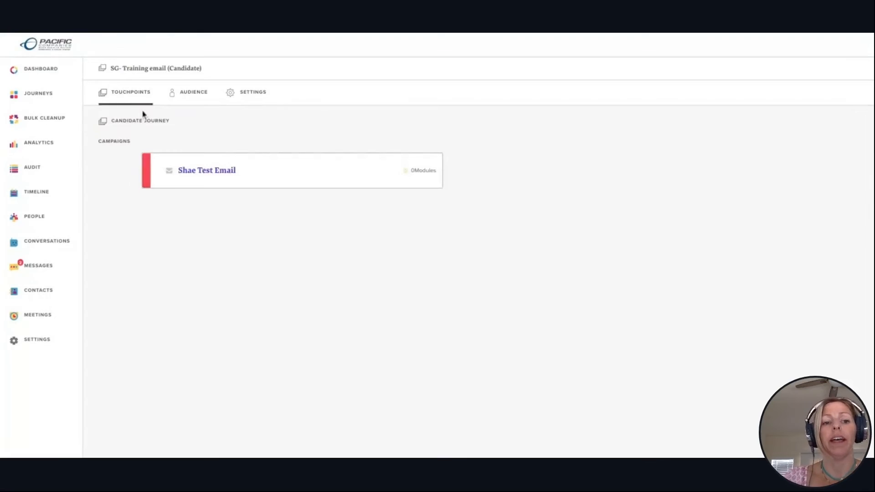
pyautogui.click(195, 175)
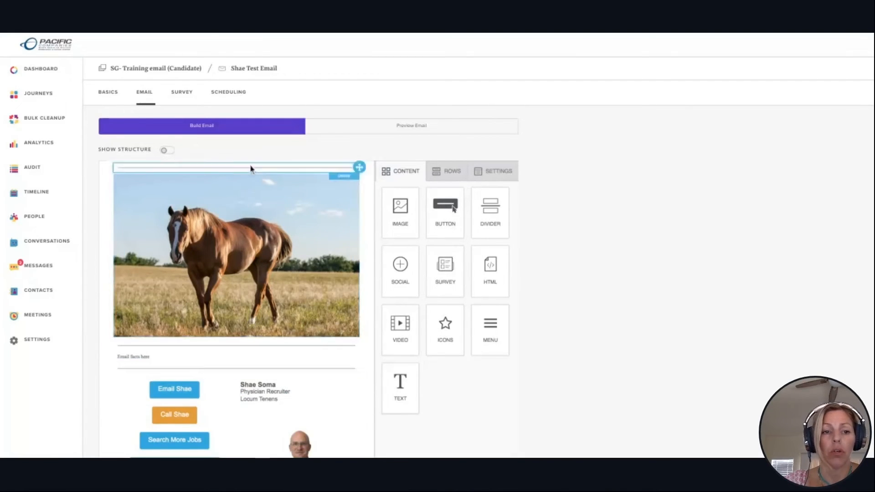
pyautogui.scroll(5, 250, 174)
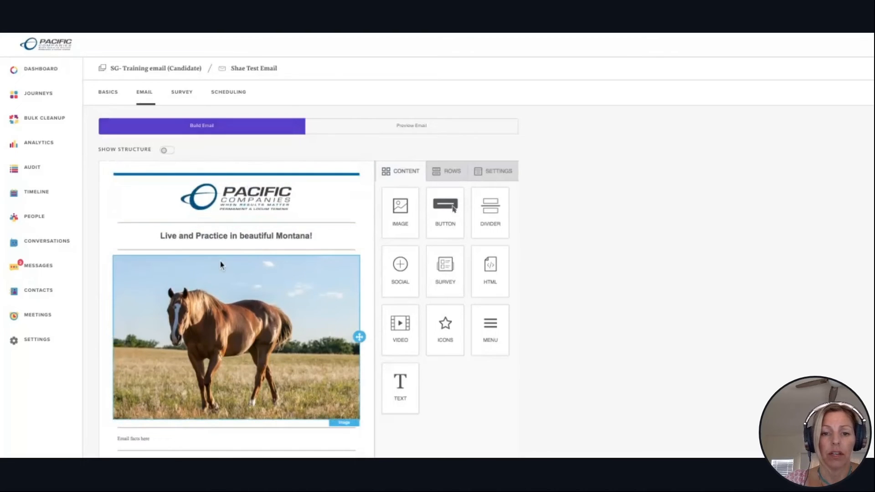
pyautogui.scroll(-3, 215, 354)
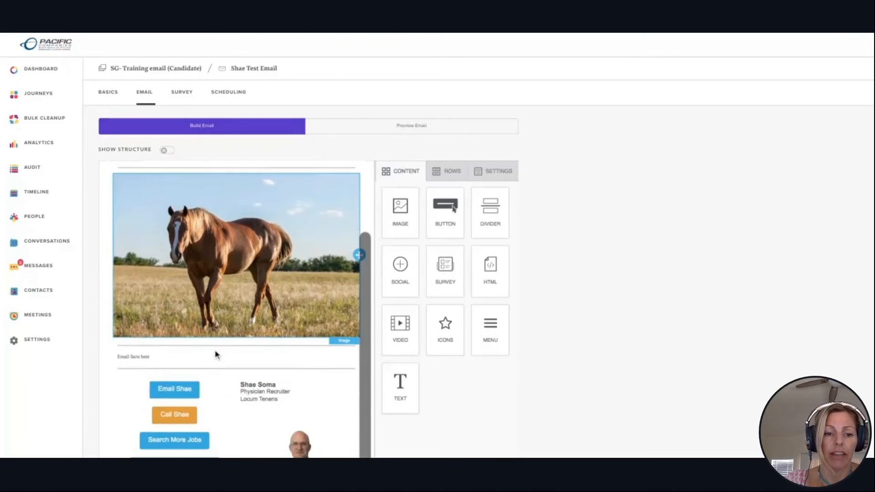
# Insert a row with two equal columns directly below the horse photo in the email.
pyautogui.click(451, 173)
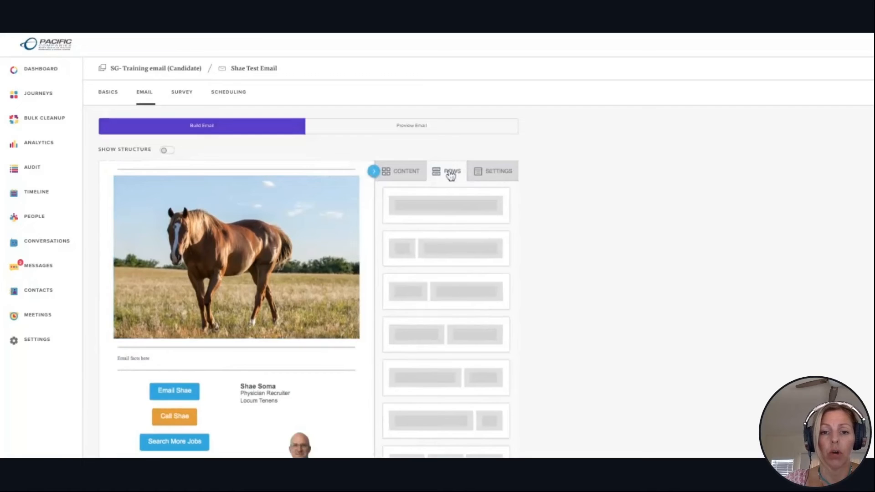
pyautogui.moveTo(450, 336); pyautogui.dragTo(244, 348)
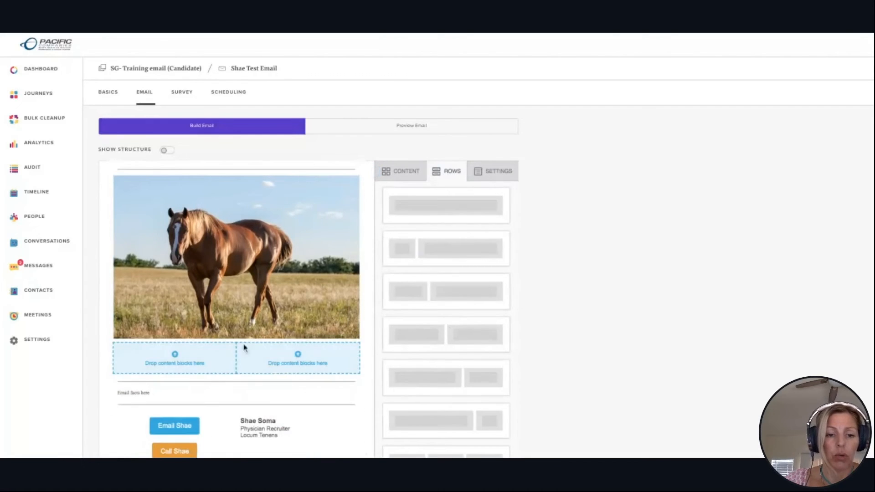
pyautogui.click(192, 362)
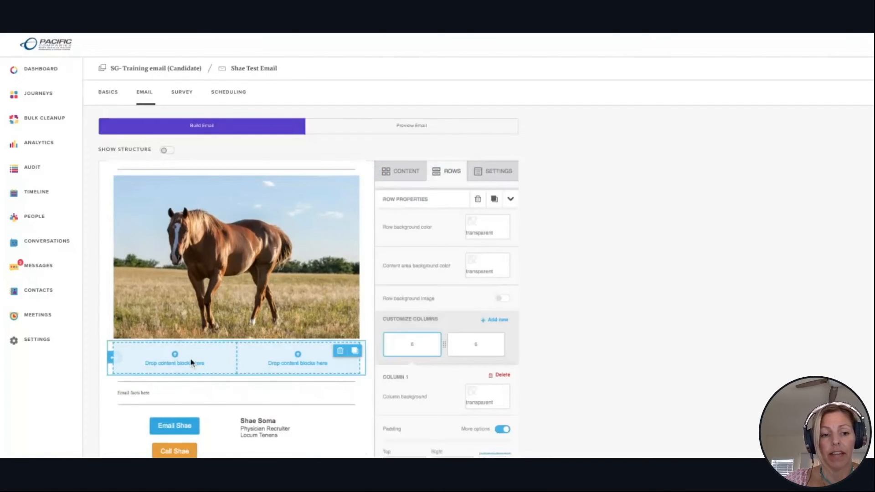
# Place an image block in each column of the new two-column row.
pyautogui.click(413, 170)
pyautogui.moveTo(400, 223); pyautogui.dragTo(218, 379)
pyautogui.moveTo(400, 207); pyautogui.dragTo(322, 399)
# Fill the left image block with the green landscape screenshot from the file manager.
pyautogui.click(190, 384)
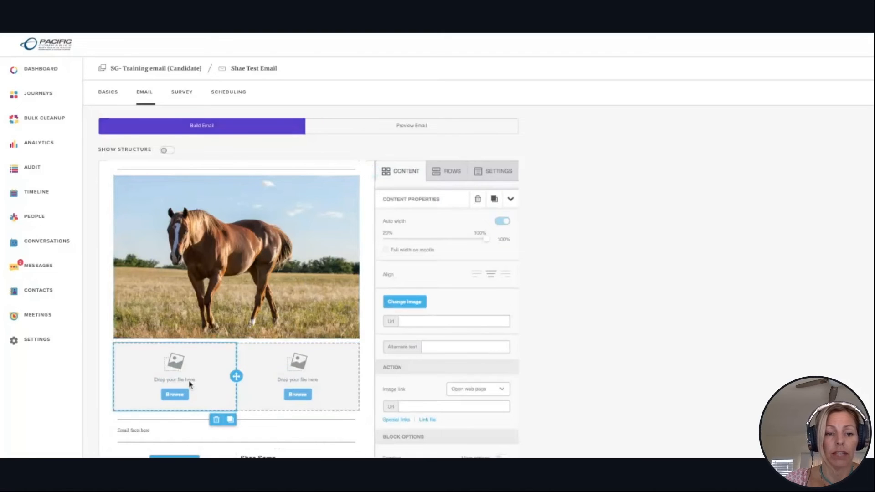
pyautogui.click(400, 302)
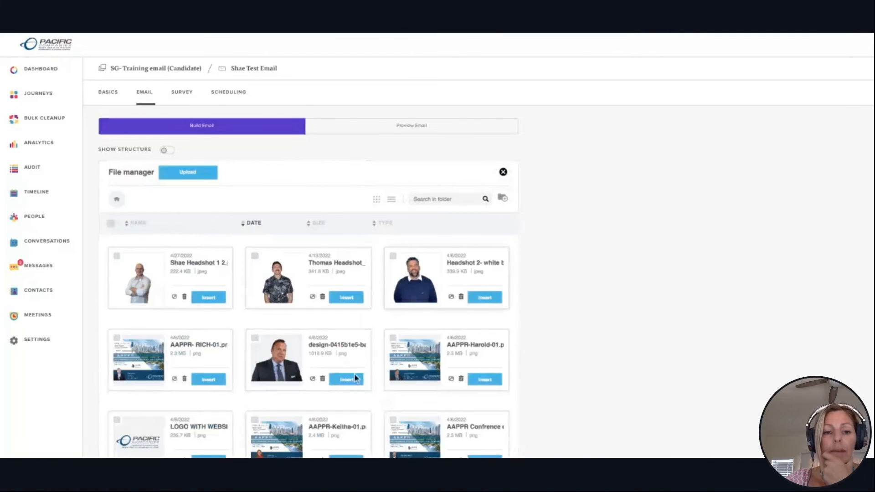
pyautogui.scroll(-2, 357, 385)
pyautogui.scroll(-3, 357, 385)
pyautogui.scroll(-1, 483, 384)
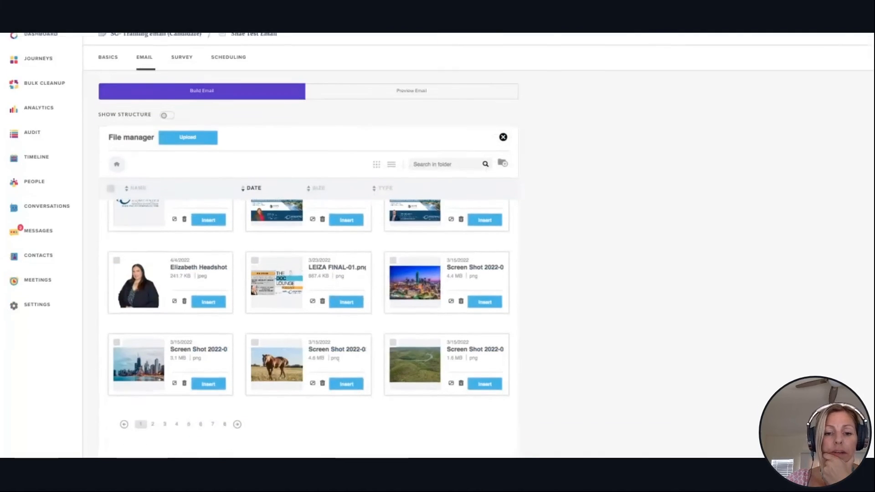
pyautogui.click(482, 361)
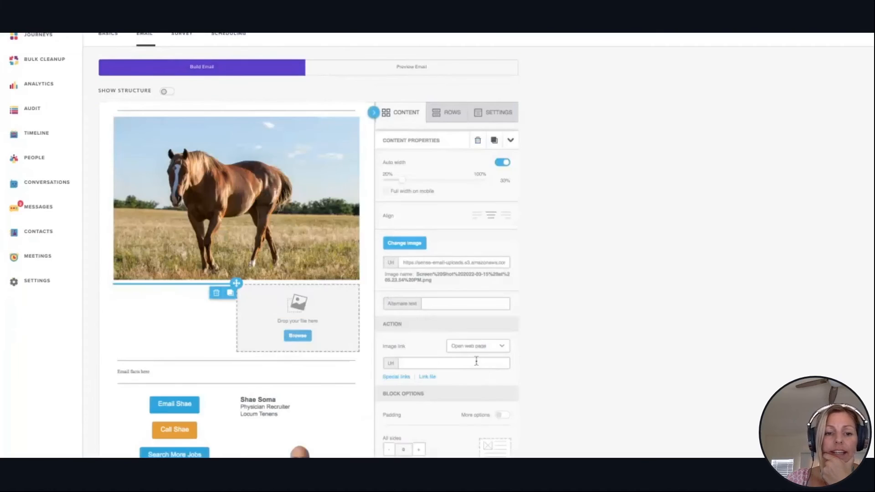
# Fill the right image block with the shutterstock waterfall photo from page 2 of the file manager.
pyautogui.click(301, 338)
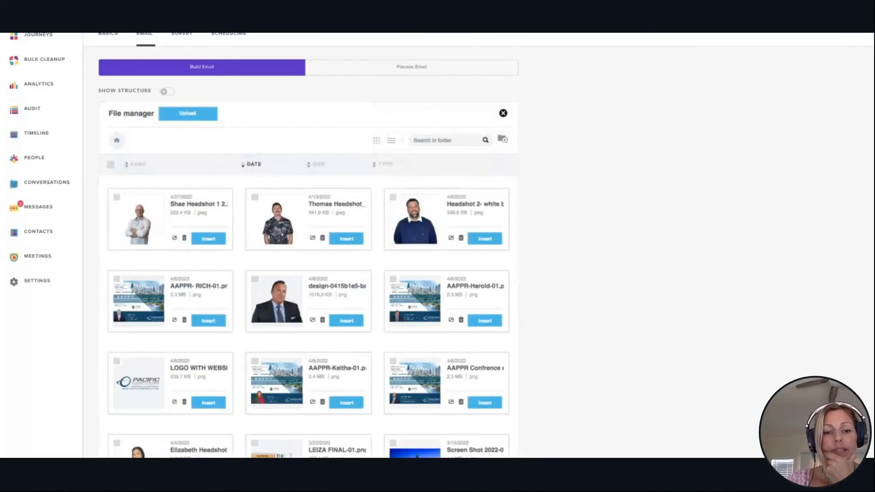
pyautogui.scroll(-2, 309, 314)
pyautogui.scroll(-2, 309, 314)
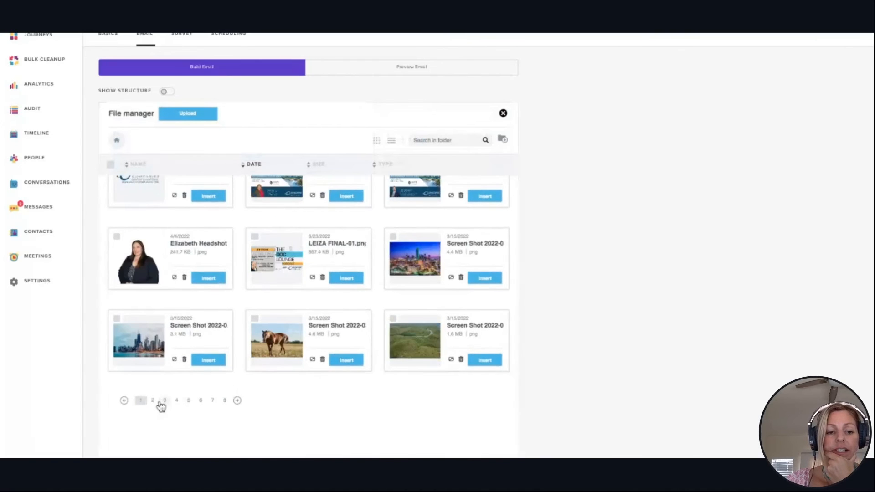
pyautogui.click(153, 401)
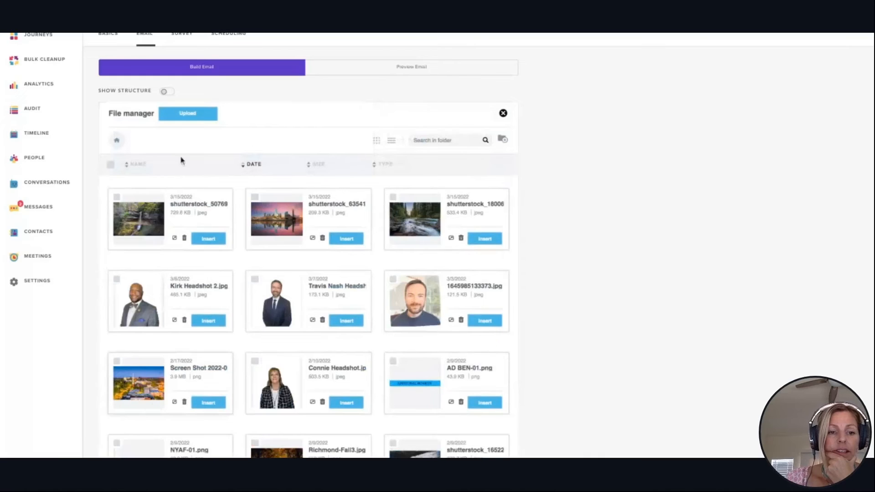
pyautogui.click(208, 239)
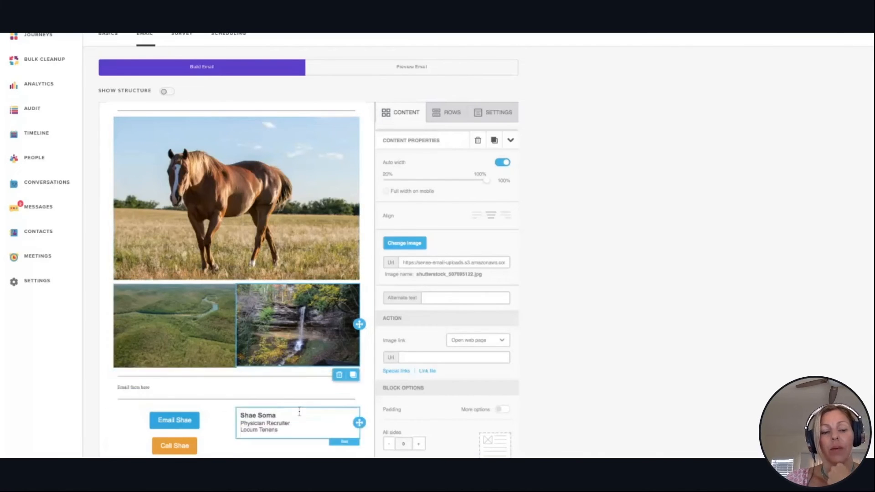
# Review the whole email layout from the logo header down to the signature block and social links.
pyautogui.scroll(3, 270, 252)
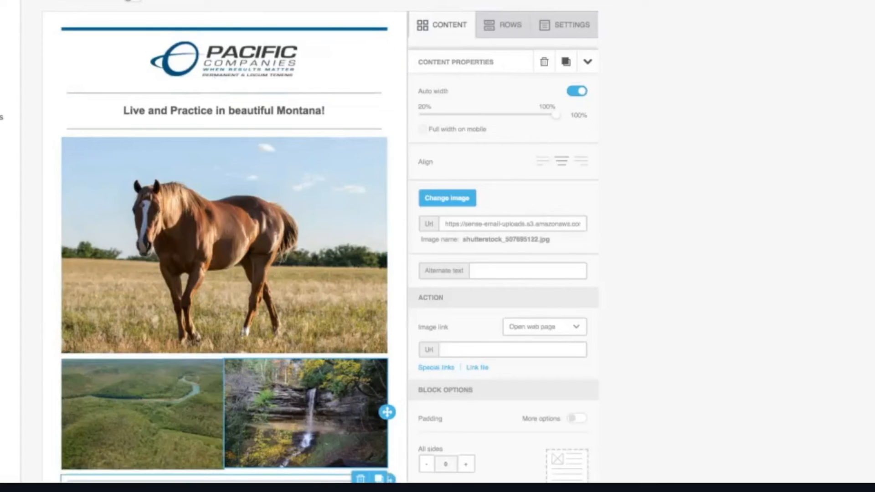
pyautogui.scroll(-7, 206, 357)
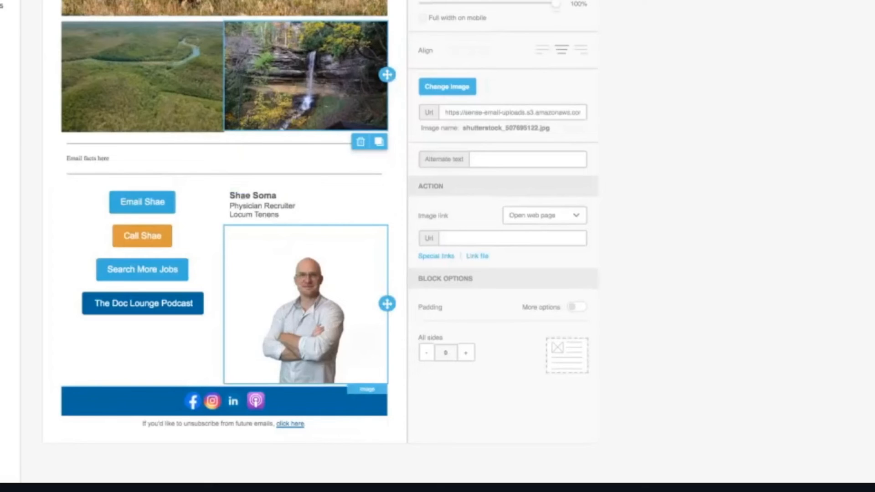
pyautogui.scroll(6, 262, 19)
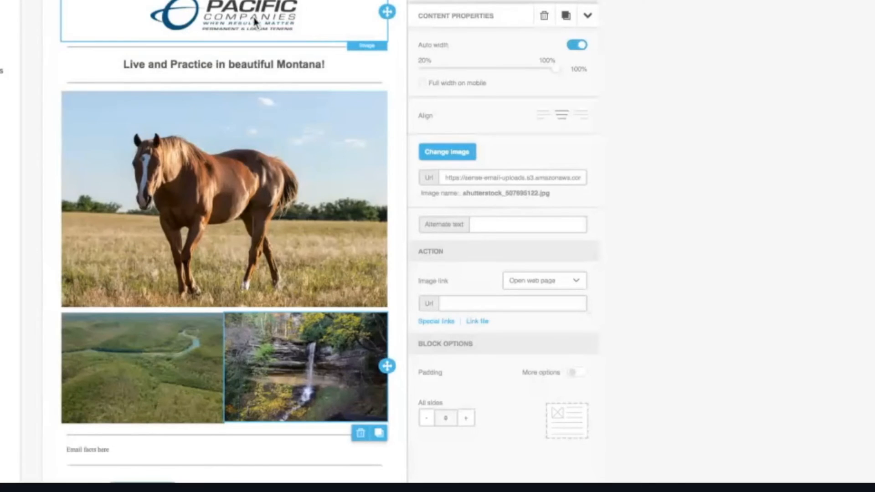
pyautogui.scroll(-6, 303, 371)
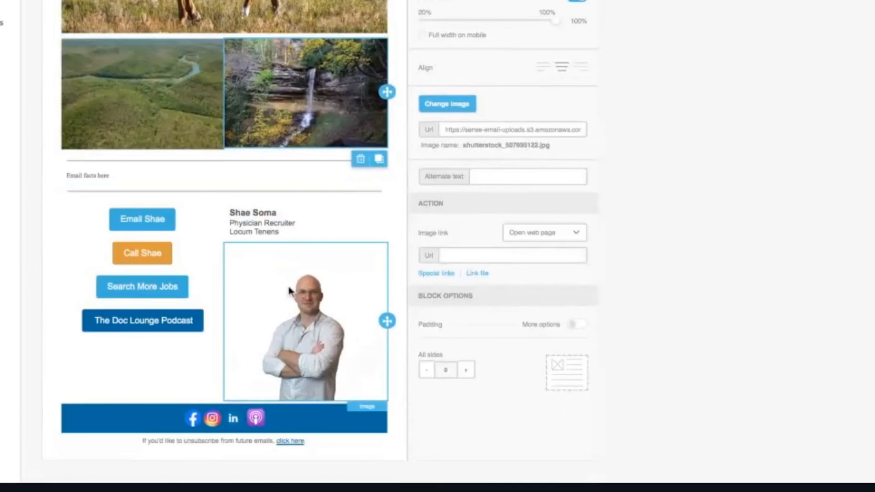
pyautogui.scroll(2, 289, 289)
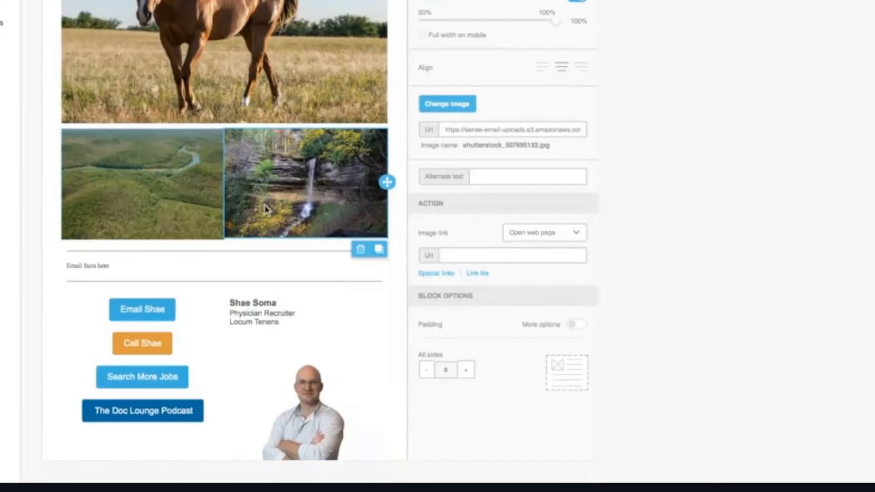
pyautogui.click(360, 251)
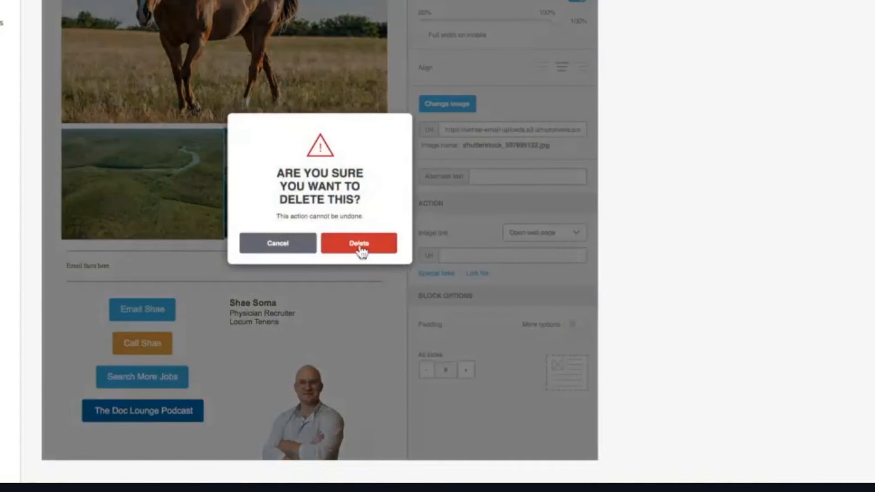
pyautogui.click(252, 248)
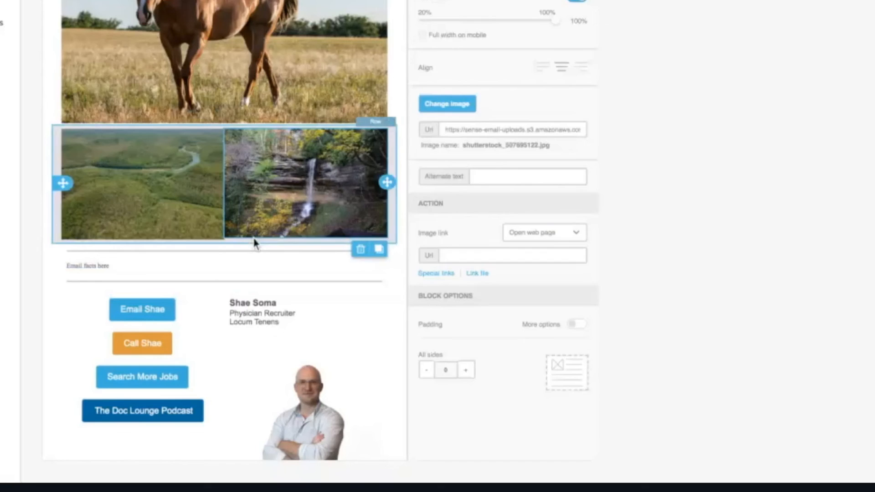
pyautogui.click(254, 243)
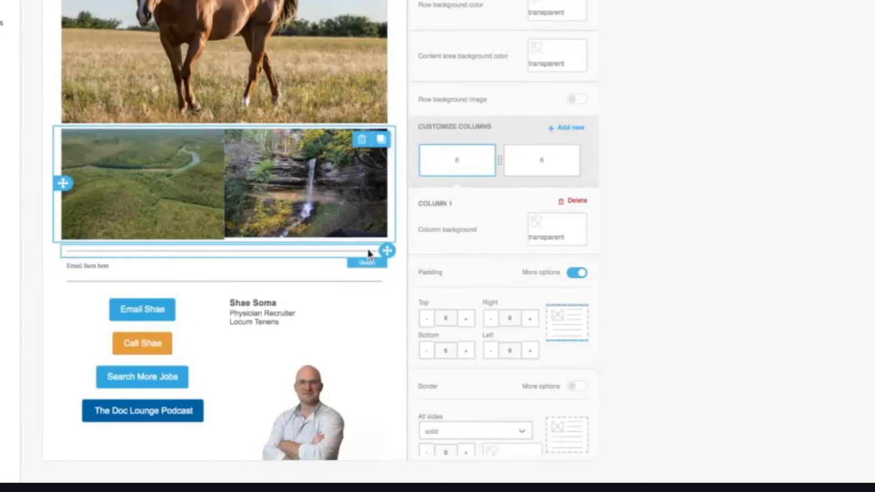
pyautogui.click(362, 140)
pyautogui.click(326, 245)
# Delete the waterfall image and the green landscape image from the two-column row.
pyautogui.click(294, 233)
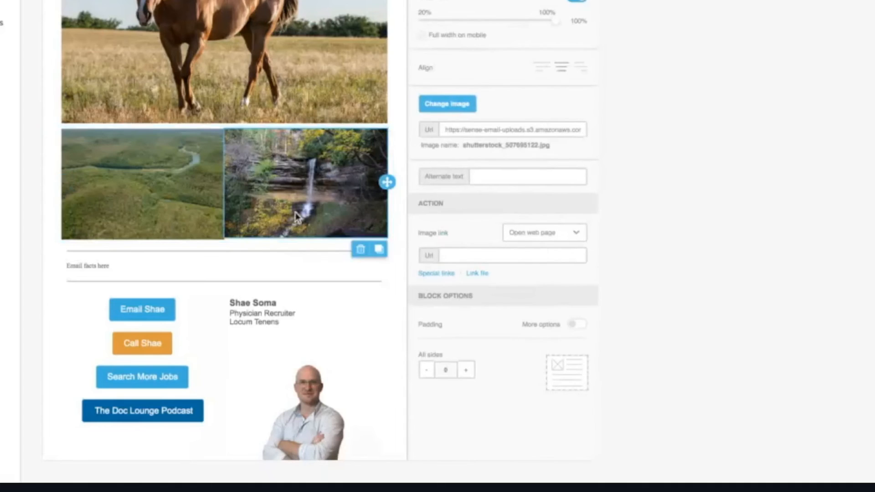
pyautogui.click(361, 250)
pyautogui.click(354, 244)
pyautogui.click(170, 209)
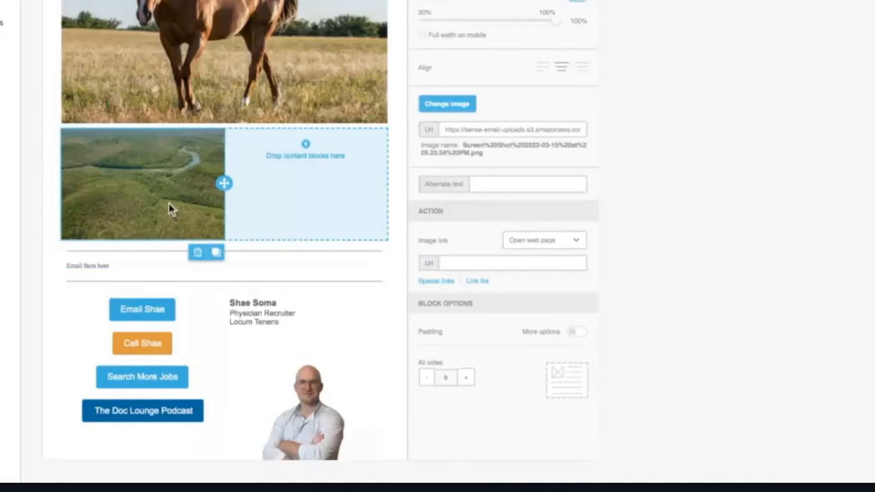
pyautogui.click(197, 252)
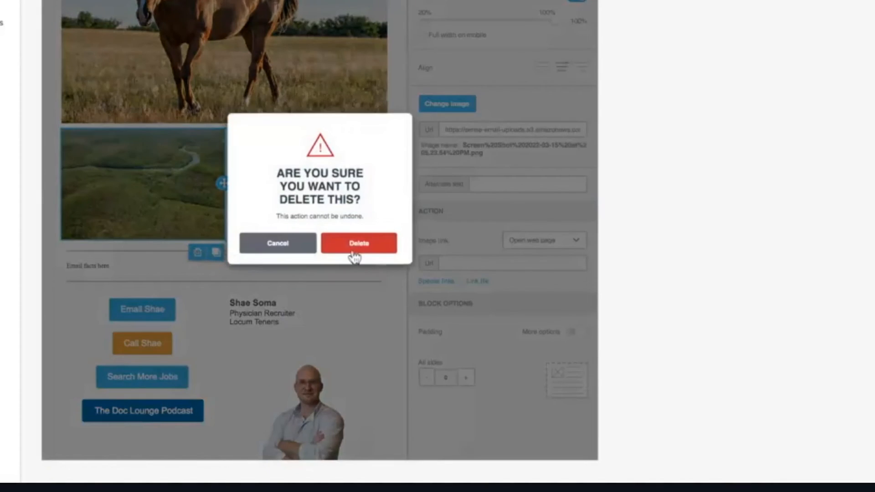
pyautogui.click(353, 244)
# Delete the empty two-column row below the horse photo.
pyautogui.click(304, 144)
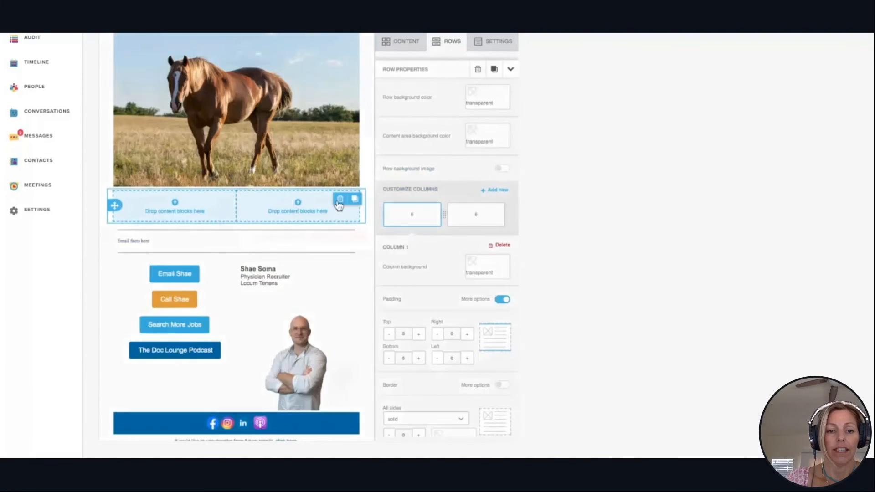
pyautogui.click(361, 140)
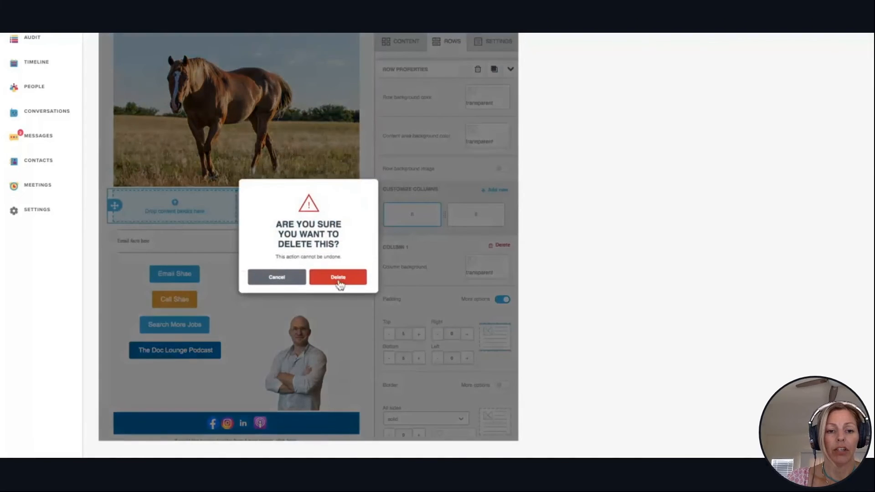
pyautogui.click(339, 277)
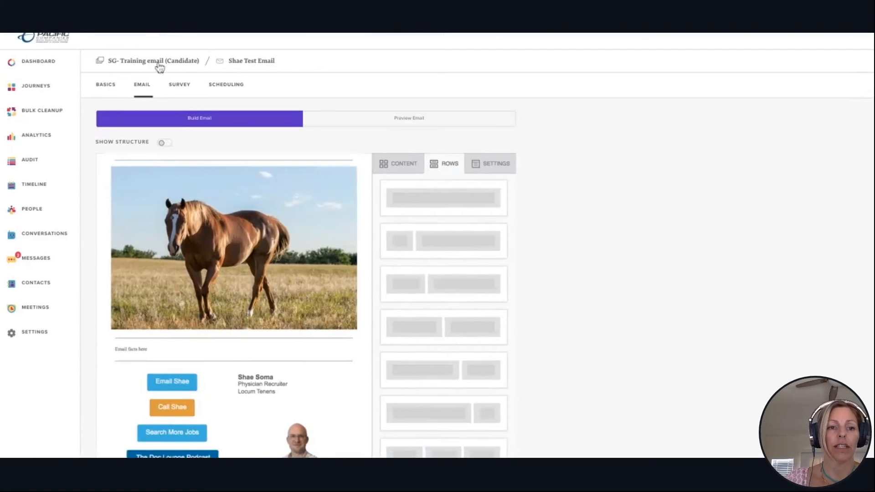
# Return to the SG- Training email journey and check its audience list.
pyautogui.click(123, 60)
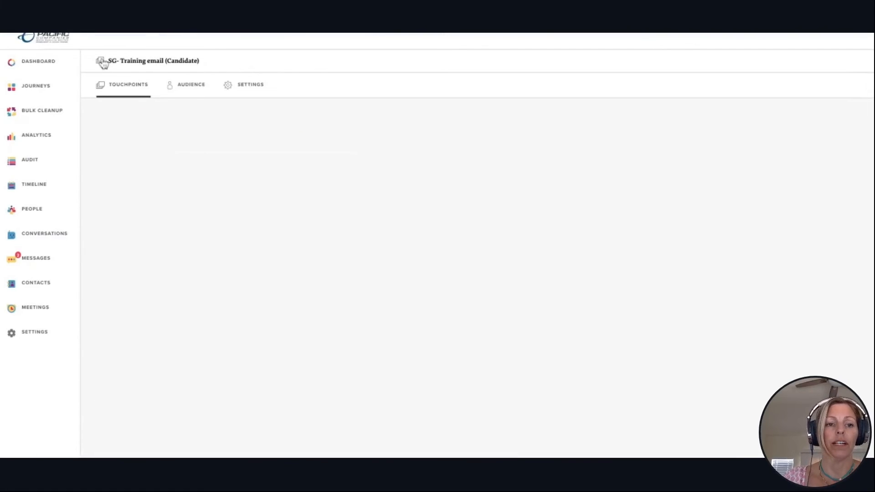
pyautogui.click(187, 91)
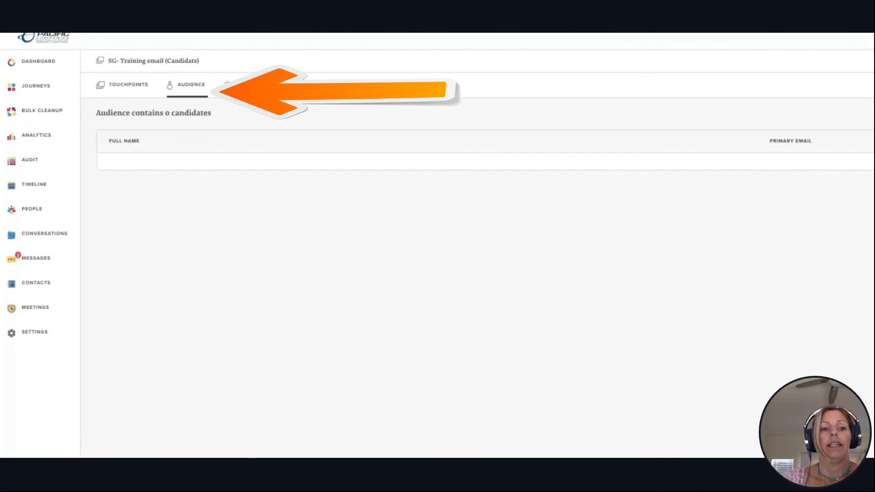
pyautogui.scroll(-5, 218, 259)
pyautogui.scroll(5, 217, 259)
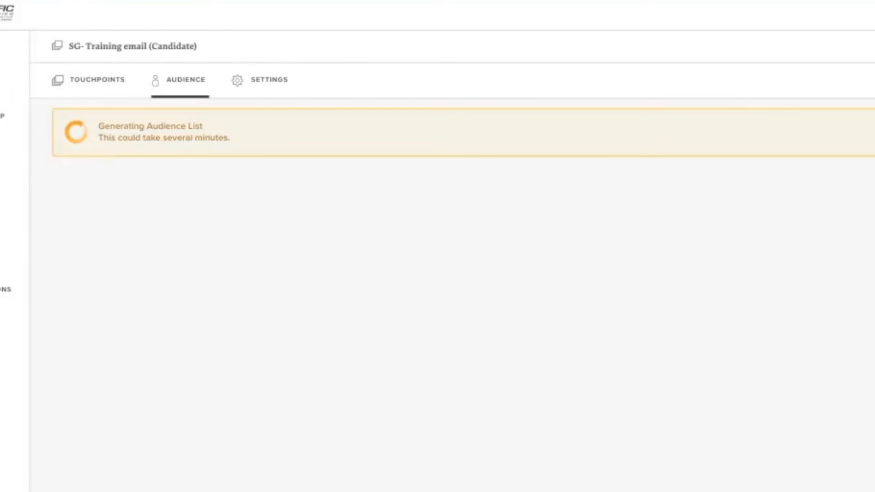
# Open the journey's test email touchpoint and review its basic details and its scheduling settings.
pyautogui.click(102, 85)
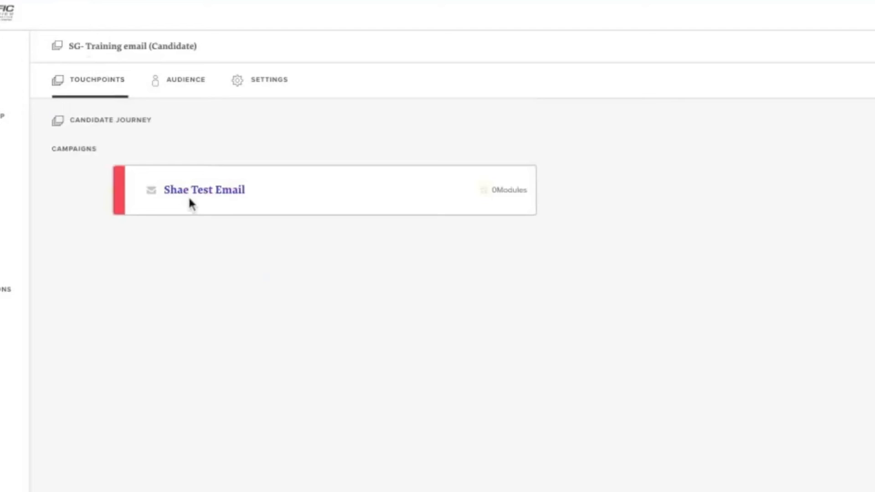
pyautogui.click(190, 198)
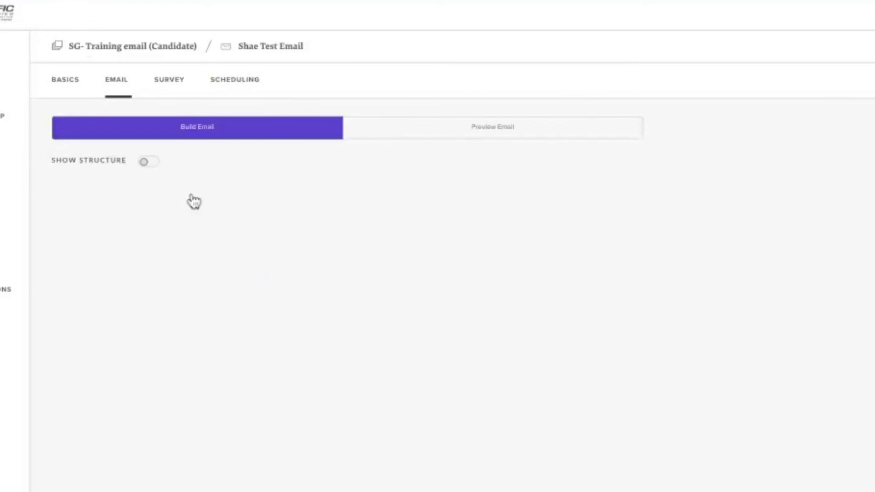
pyautogui.click(67, 82)
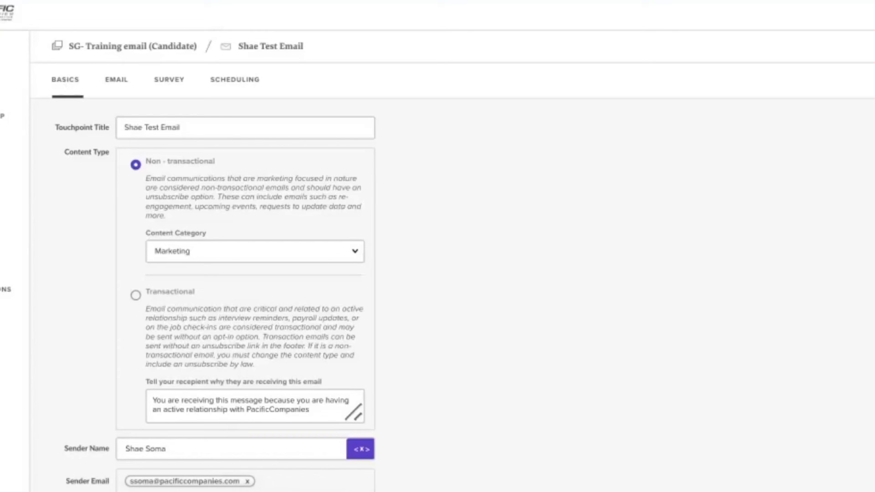
pyautogui.click(230, 93)
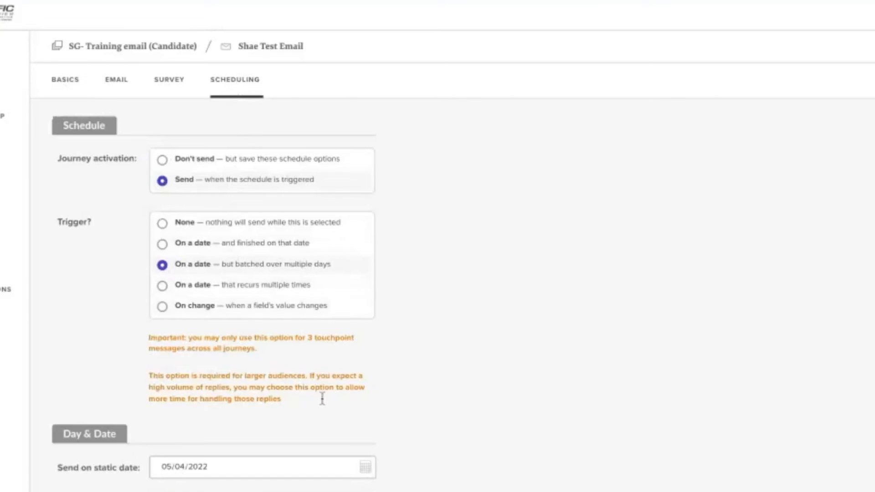
pyautogui.scroll(-4, 319, 397)
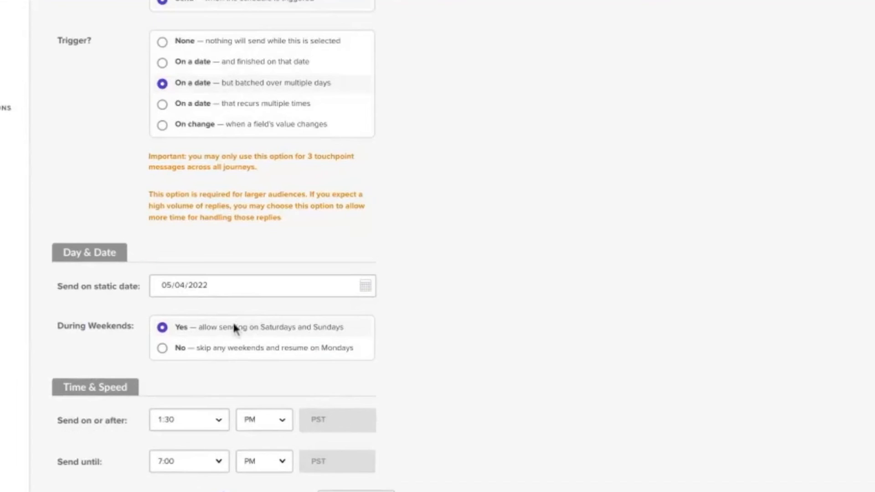
pyautogui.scroll(-3, 273, 433)
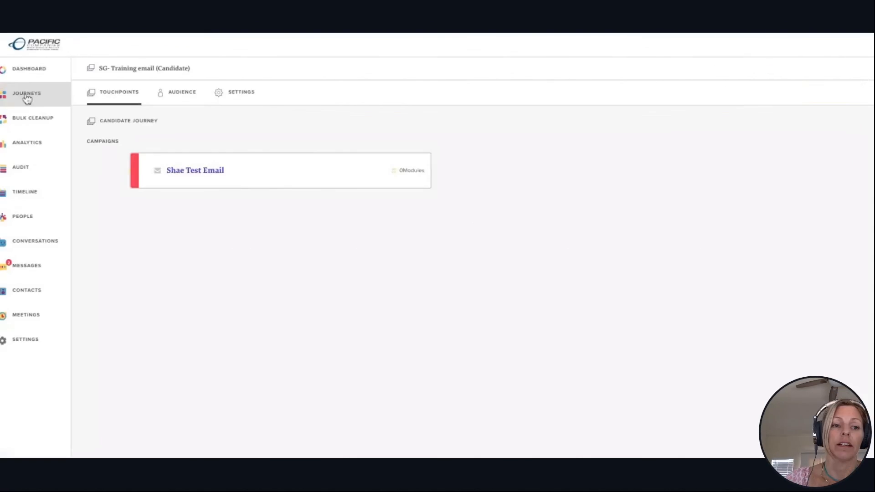
# Search all journeys for "SG-" and open the SG- Training email journey.
pyautogui.click(26, 95)
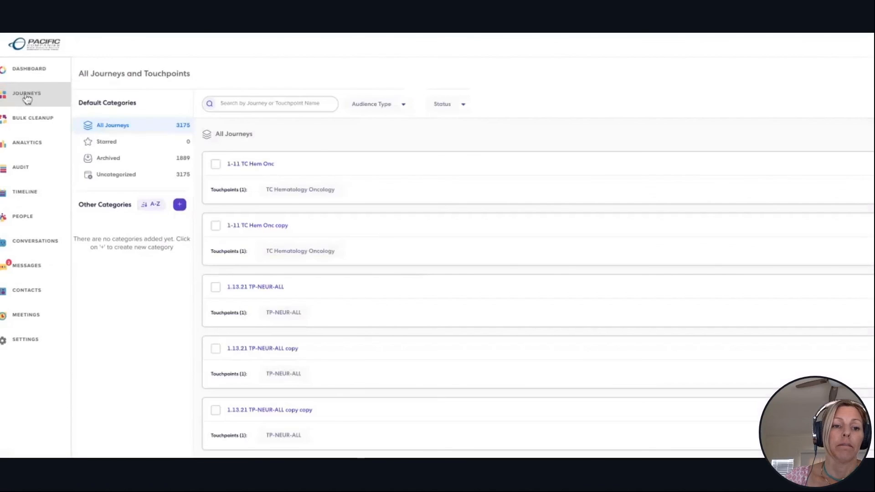
pyautogui.click(257, 104)
pyautogui.write('50')
pyautogui.write('-')
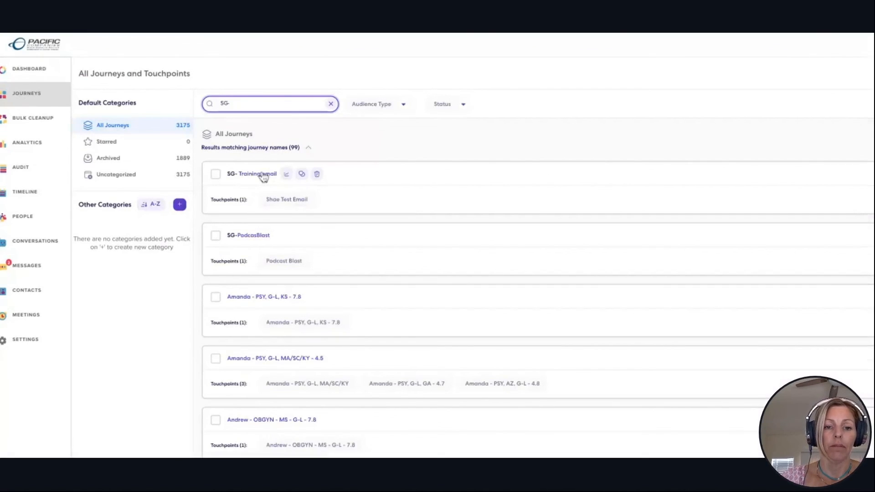
pyautogui.hscroll(1, 518, 240)
pyautogui.hscroll(-1, 451, 193)
pyautogui.hscroll(1, 451, 195)
pyautogui.hscroll(15, 451, 195)
pyautogui.hscroll(-7, 452, 194)
pyautogui.hscroll(4, 451, 194)
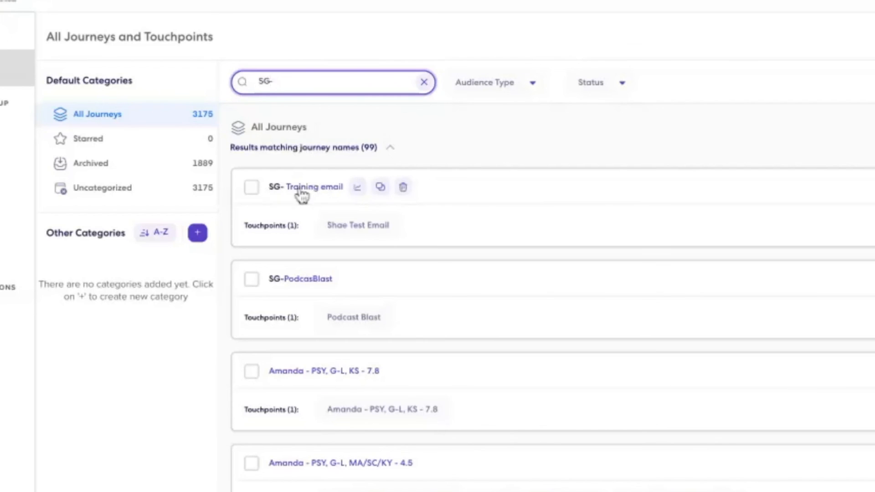
pyautogui.click(301, 195)
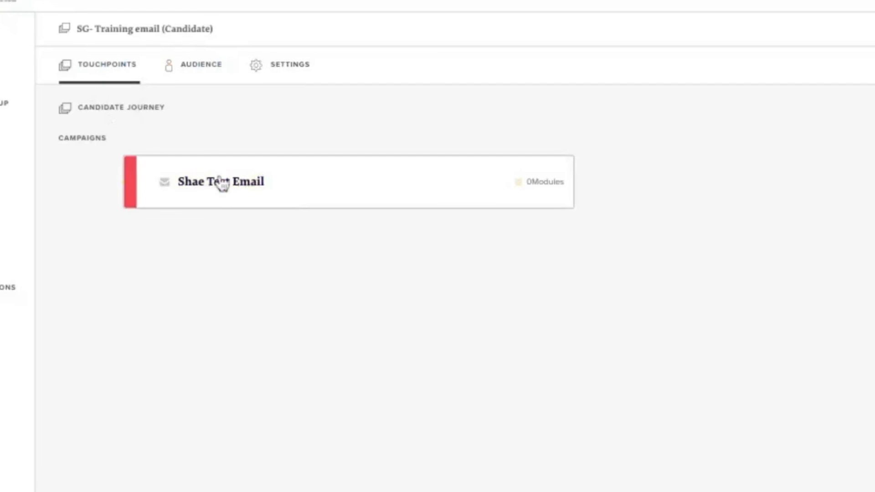
# Check the journey's audience list generation and its email touchpoint.
pyautogui.click(189, 67)
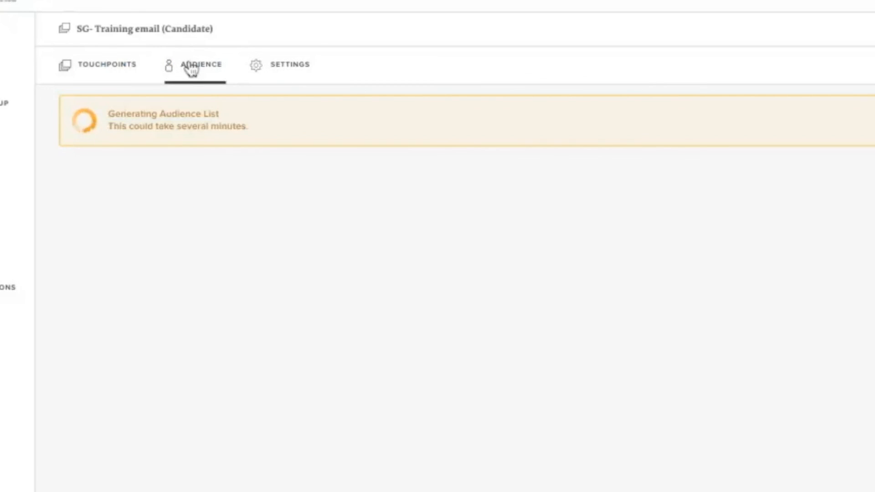
pyautogui.click(113, 73)
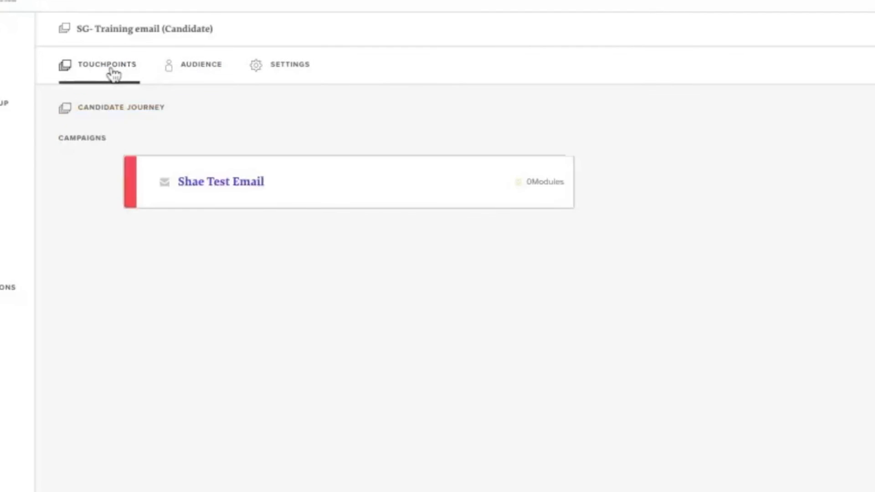
pyautogui.hscroll(20, 874, 260)
pyautogui.click(195, 67)
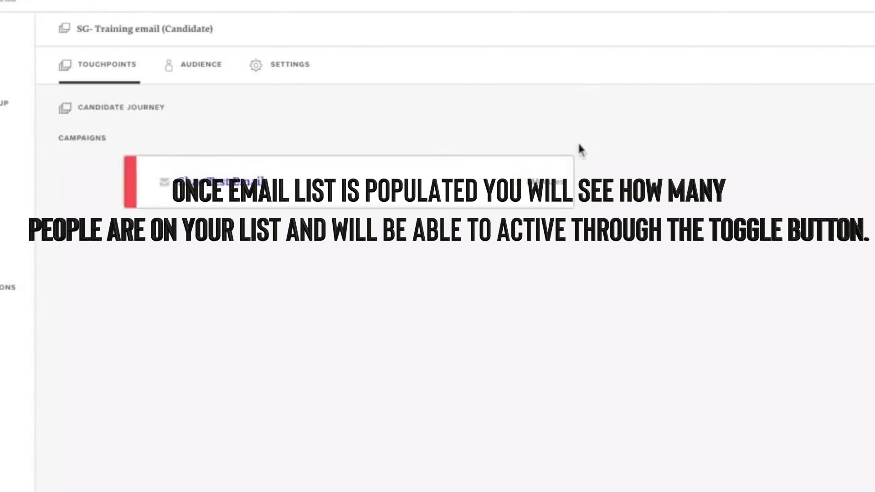
pyautogui.click(203, 69)
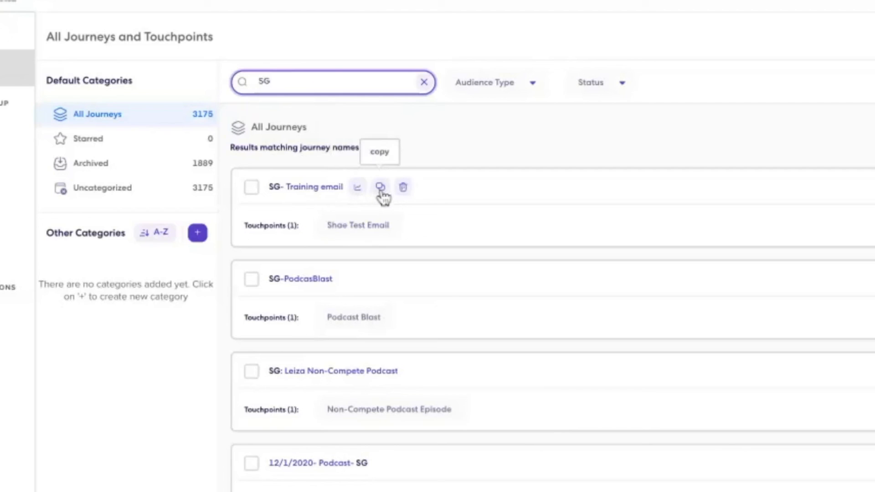
# Clear the SG search so that all journeys are listed.
pyautogui.click(382, 192)
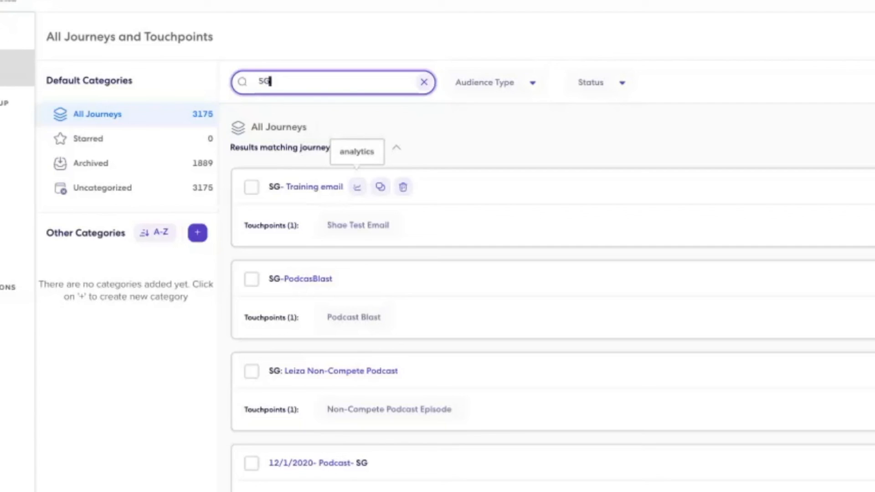
pyautogui.press('BackSpace')
pyautogui.press('BackSpace')
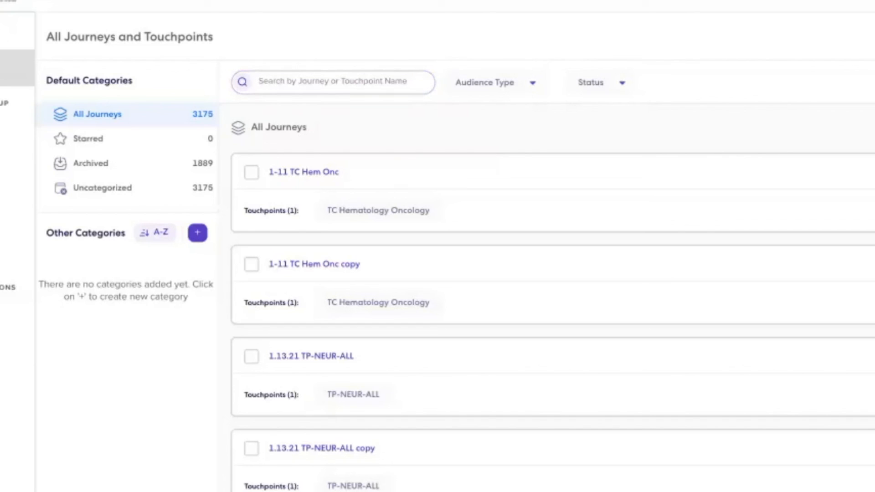
pyautogui.click(334, 82)
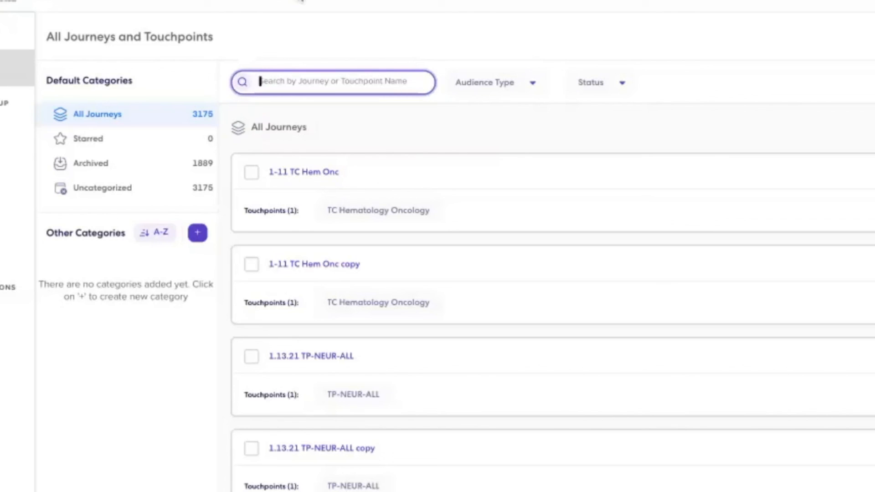